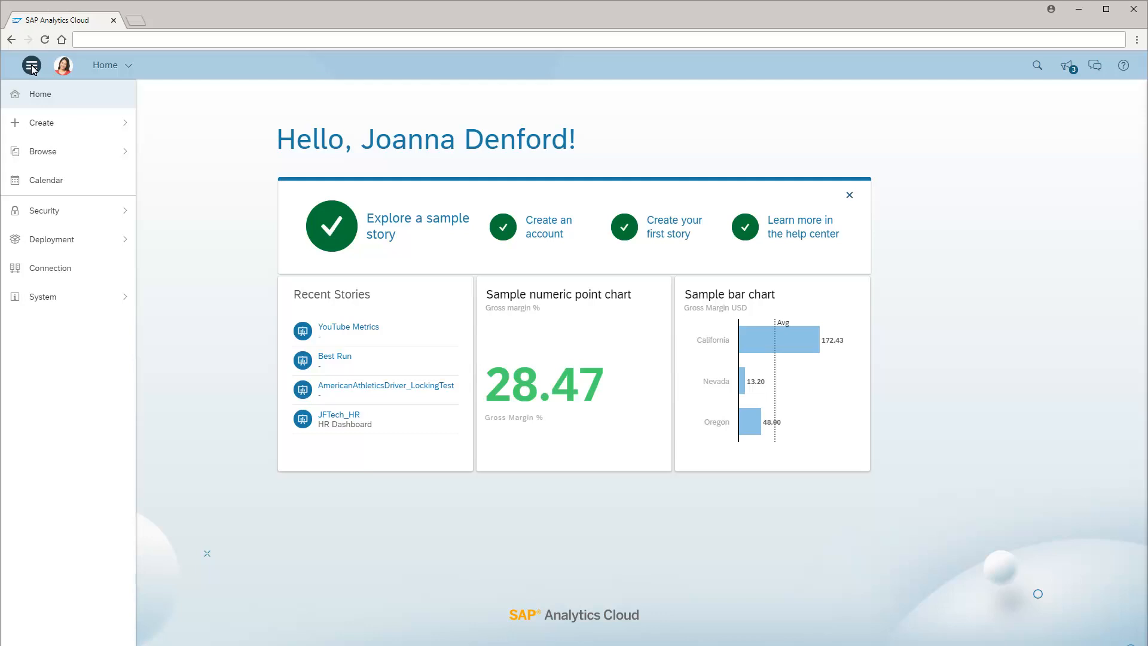
# Open the connections list and start a new SAP BPC import data connection
pyautogui.click(52, 268)
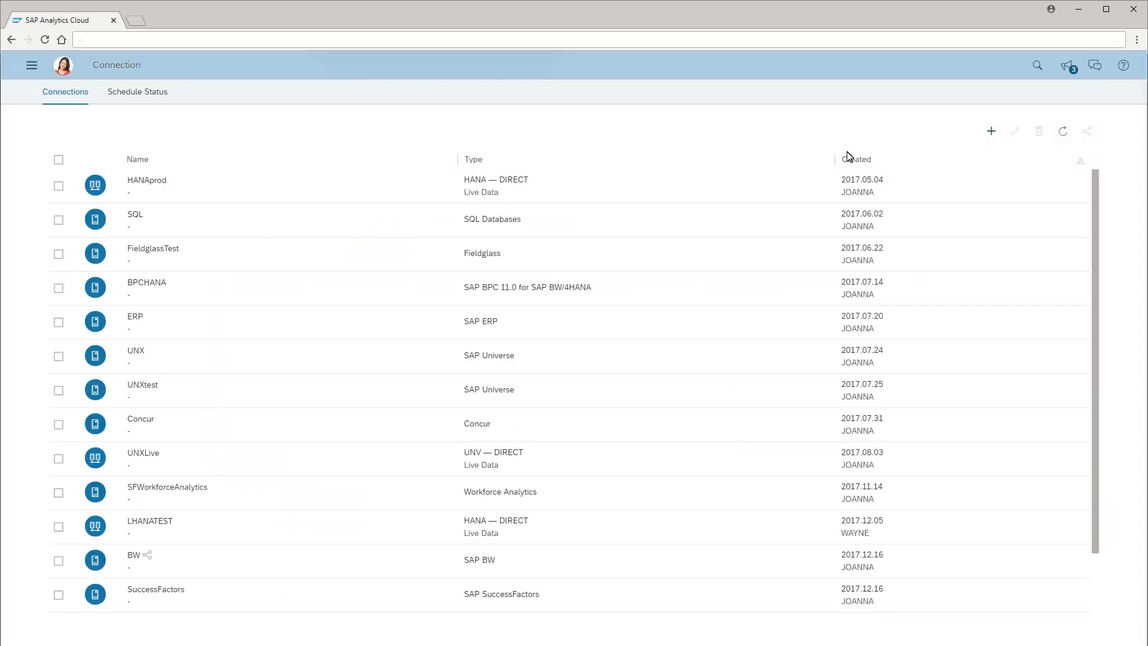
pyautogui.click(992, 132)
pyautogui.moveTo(1028, 151)
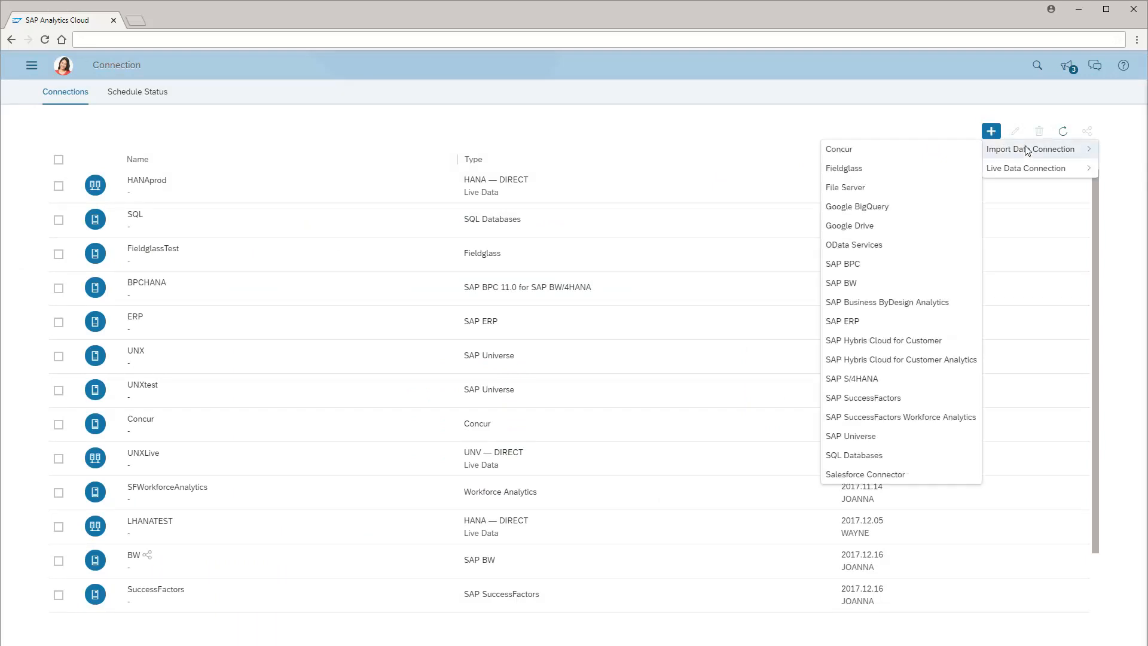
pyautogui.click(844, 264)
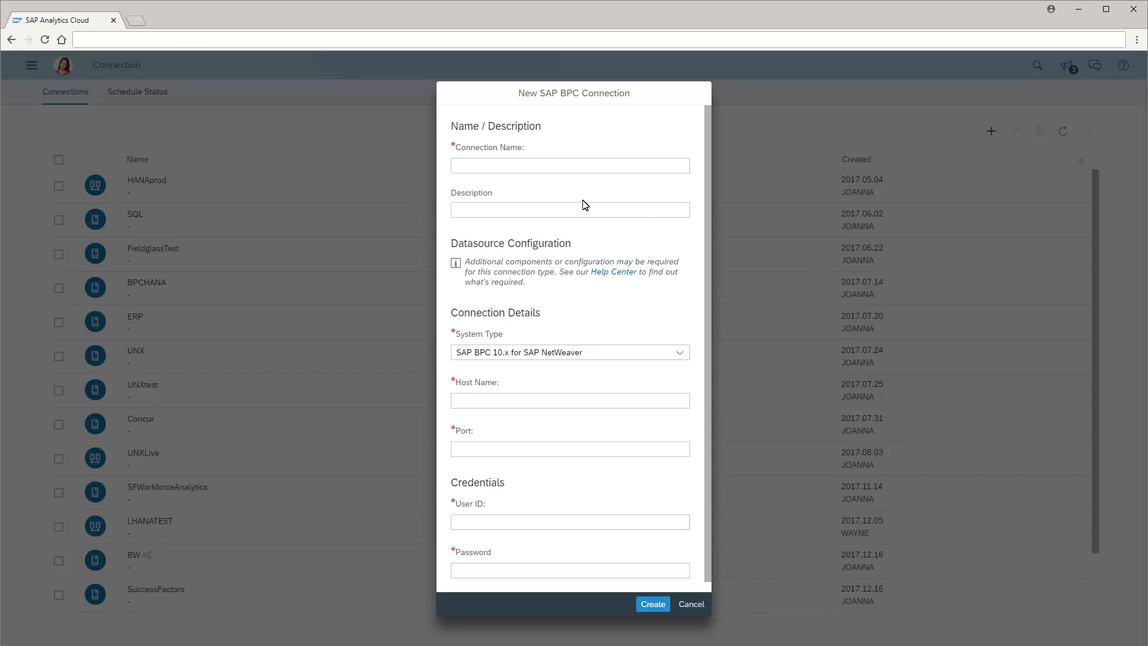
# Name the connection BPC_MS and set its system type to SAP BPC 10.x for Microsoft platform
pyautogui.click(459, 172)
pyautogui.write('BPC_MS')
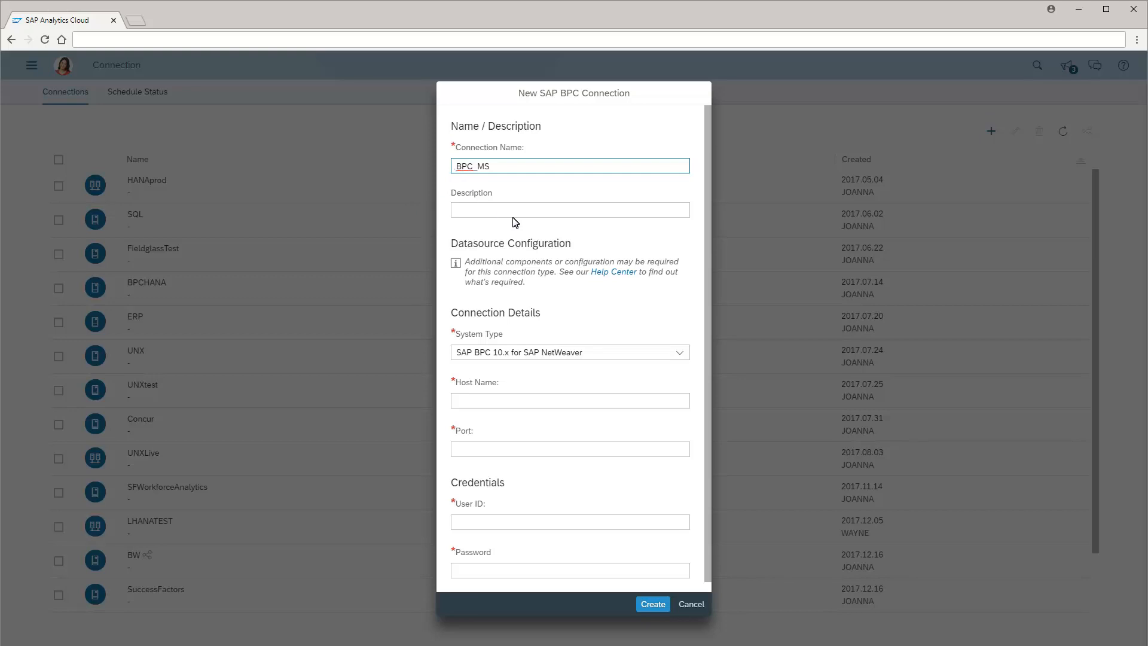
pyautogui.click(680, 354)
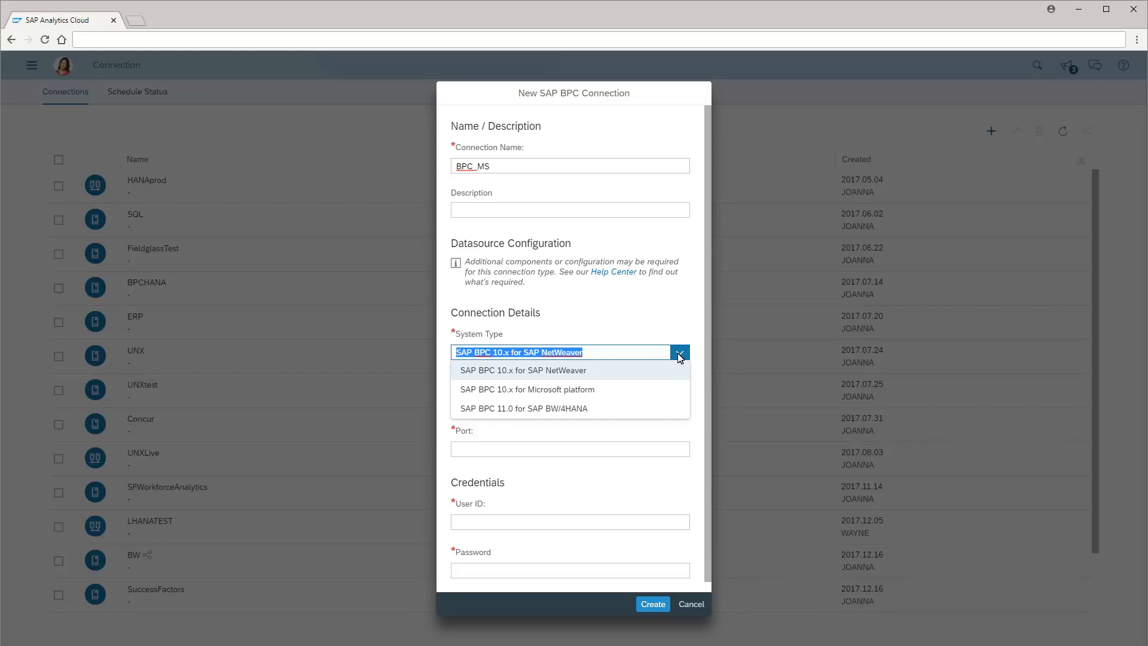
pyautogui.click(520, 390)
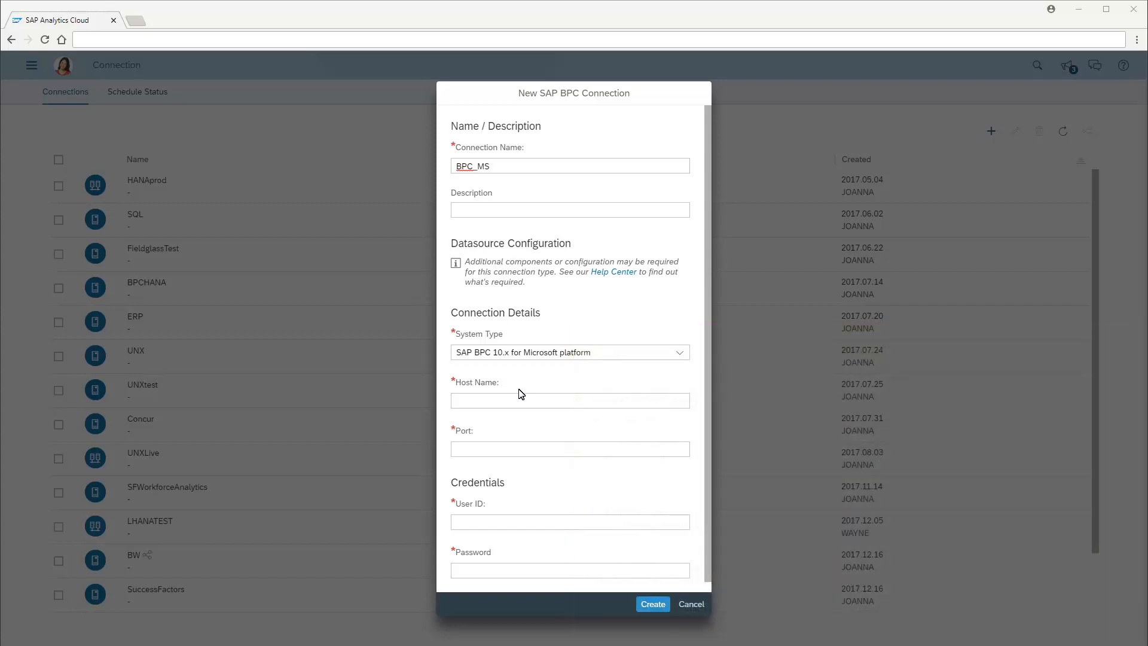
# Enter the host name VMW32.wdf.sap.corp and port 8080 for the connection
pyautogui.click(457, 403)
pyautogui.write('VMW32.wdf.sap.corp')
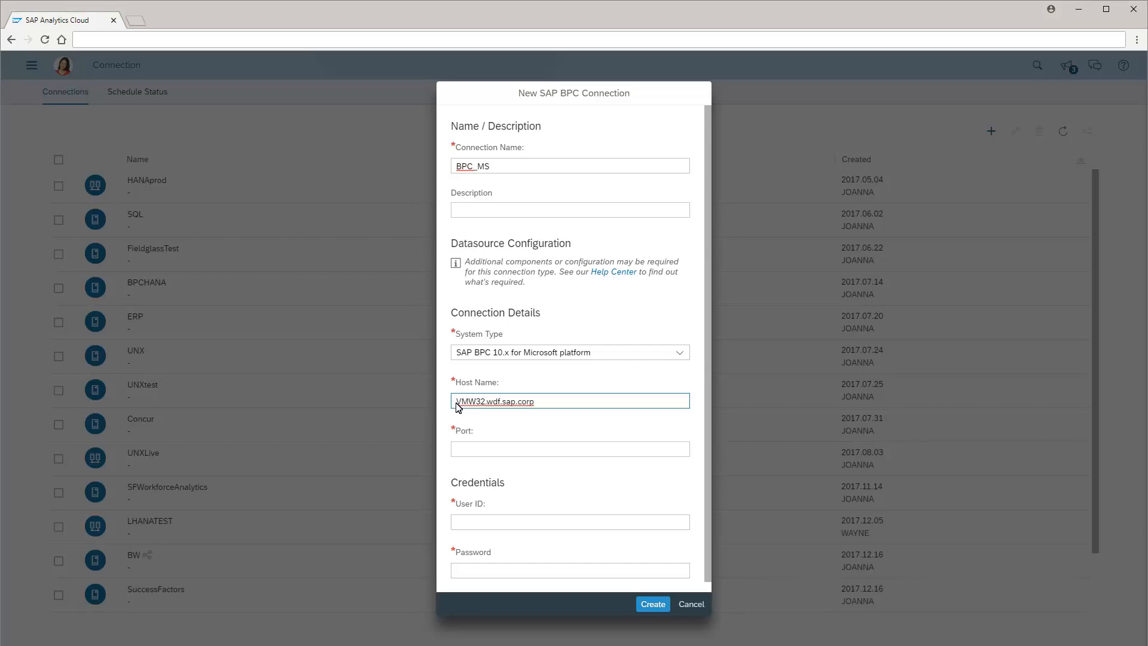
pyautogui.click(457, 453)
pyautogui.write('8080')
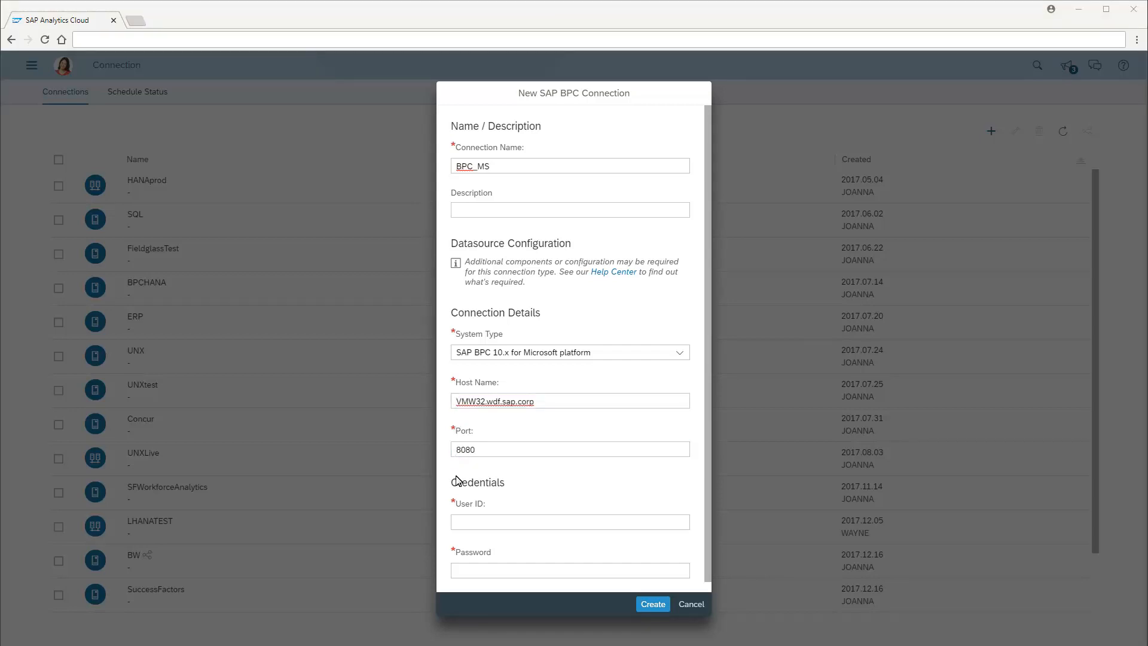
# Enter the user ID and the account password, then create the connection
pyautogui.click(458, 527)
pyautogui.write('Joanna')
pyautogui.click(458, 570)
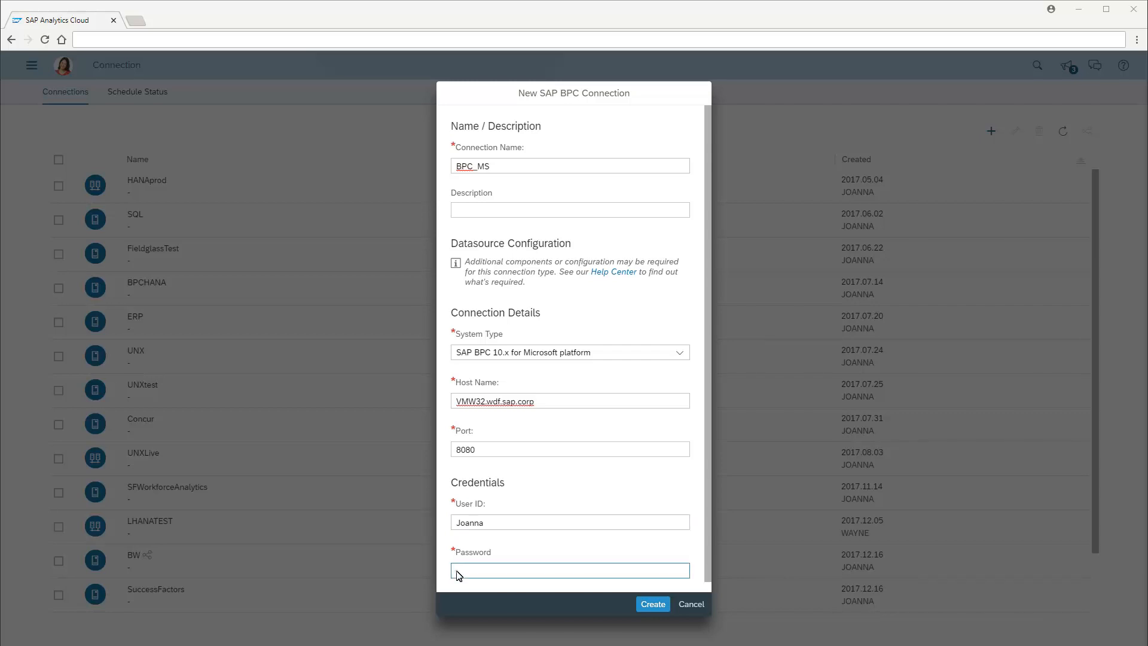
pyautogui.write('*********')
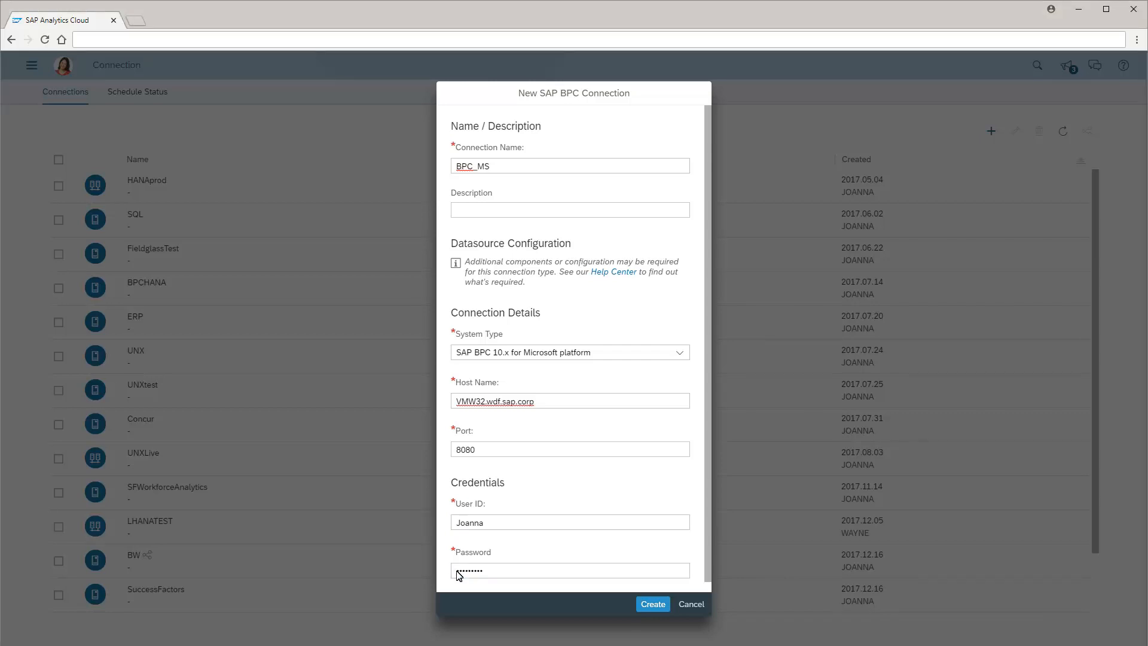
pyautogui.click(653, 603)
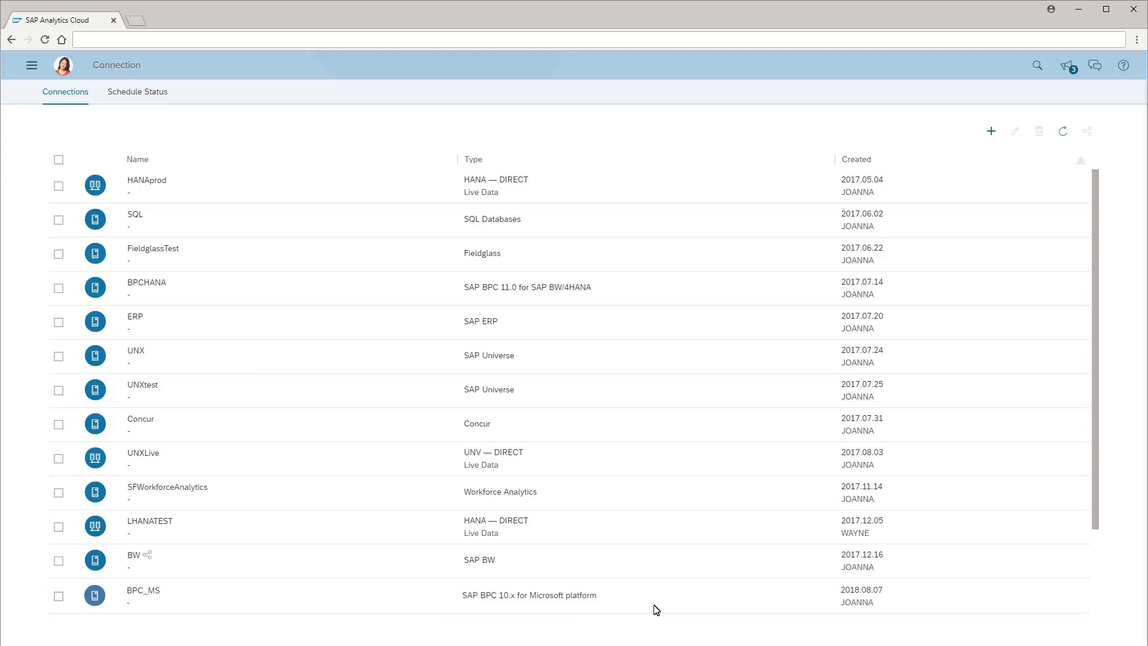
# Start a new model from a datasource, acquiring data from SAP BPC
pyautogui.click(31, 67)
pyautogui.click(123, 123)
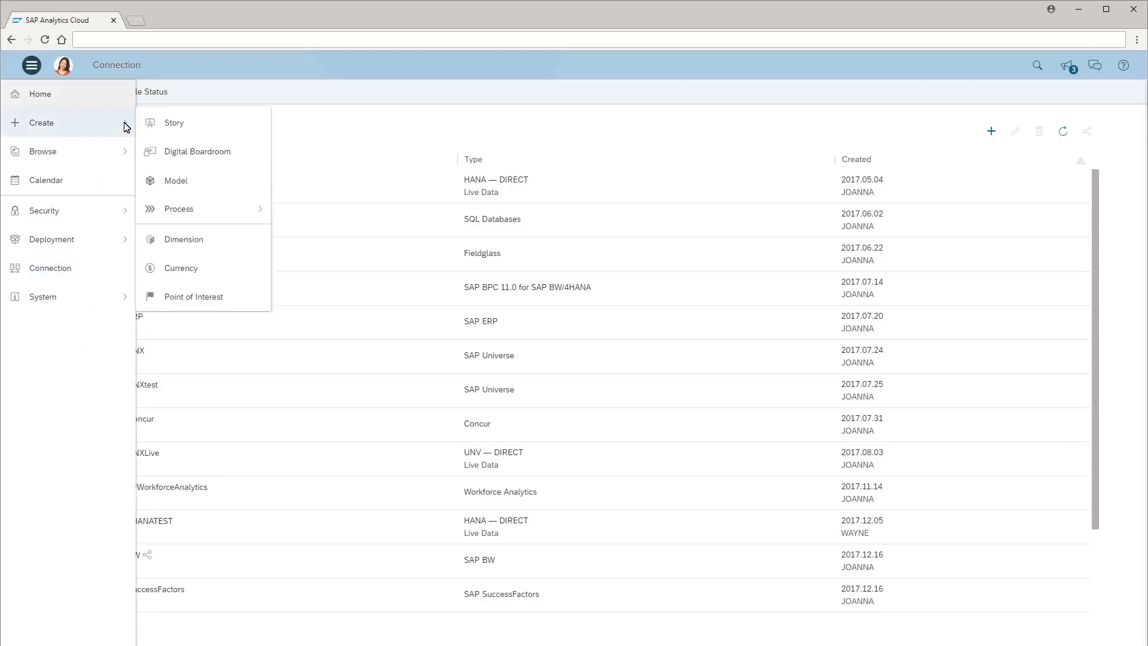
pyautogui.click(177, 179)
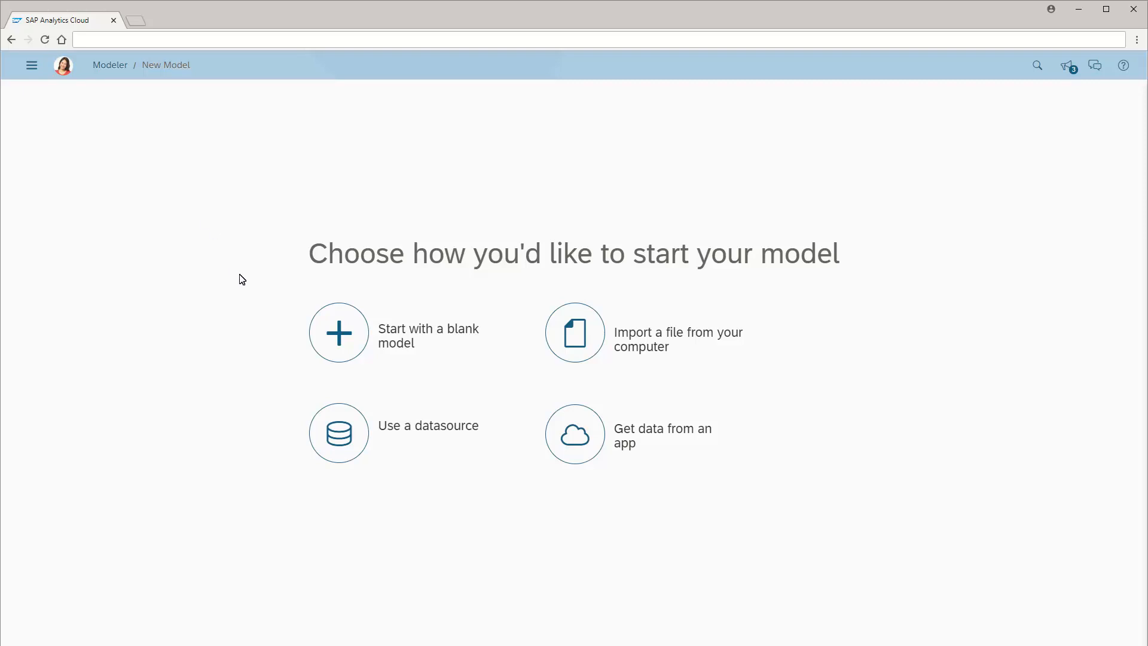
pyautogui.click(339, 438)
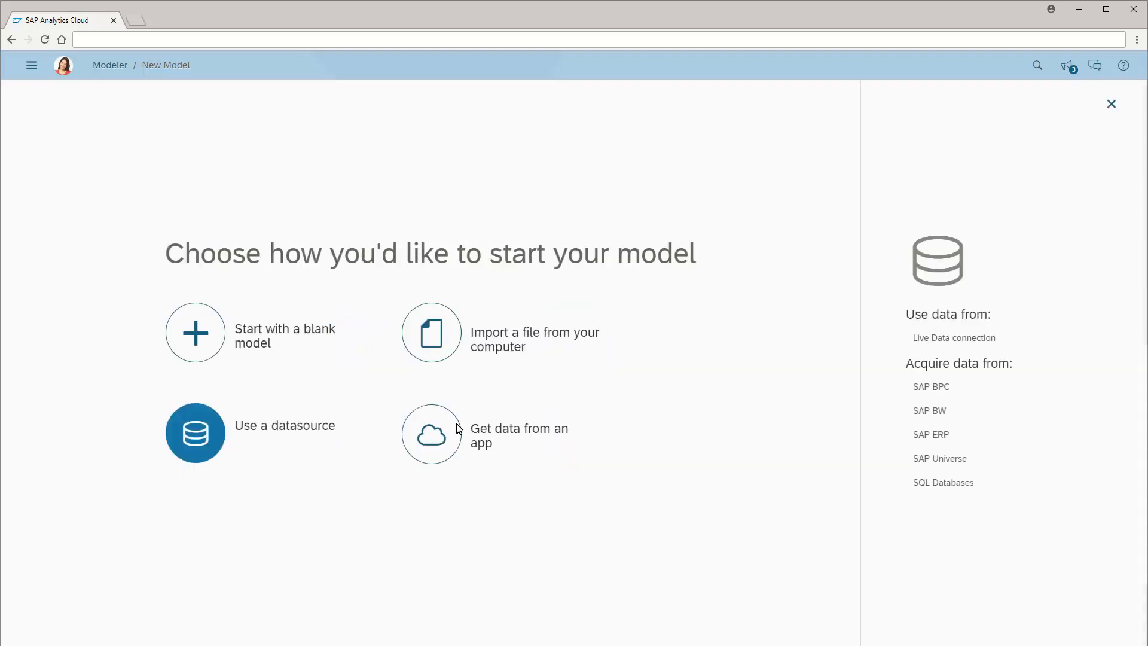
pyautogui.click(930, 386)
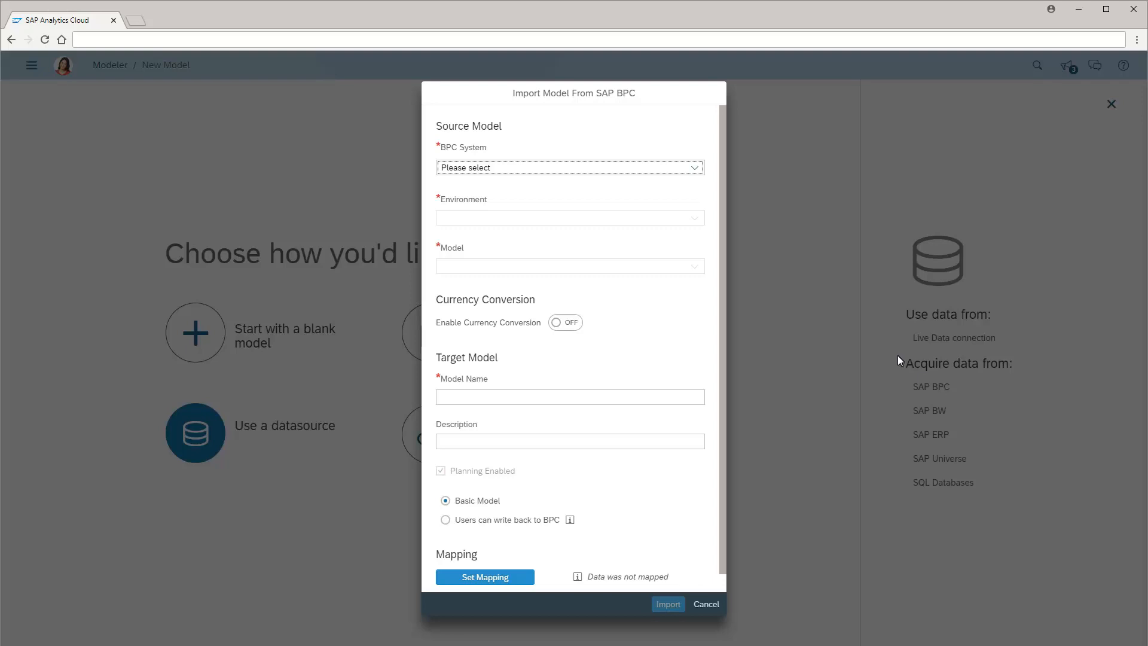
# Choose BPC system BPC_MS, environment SAP_IFRS and model PLANNING as the source model
pyautogui.click(693, 169)
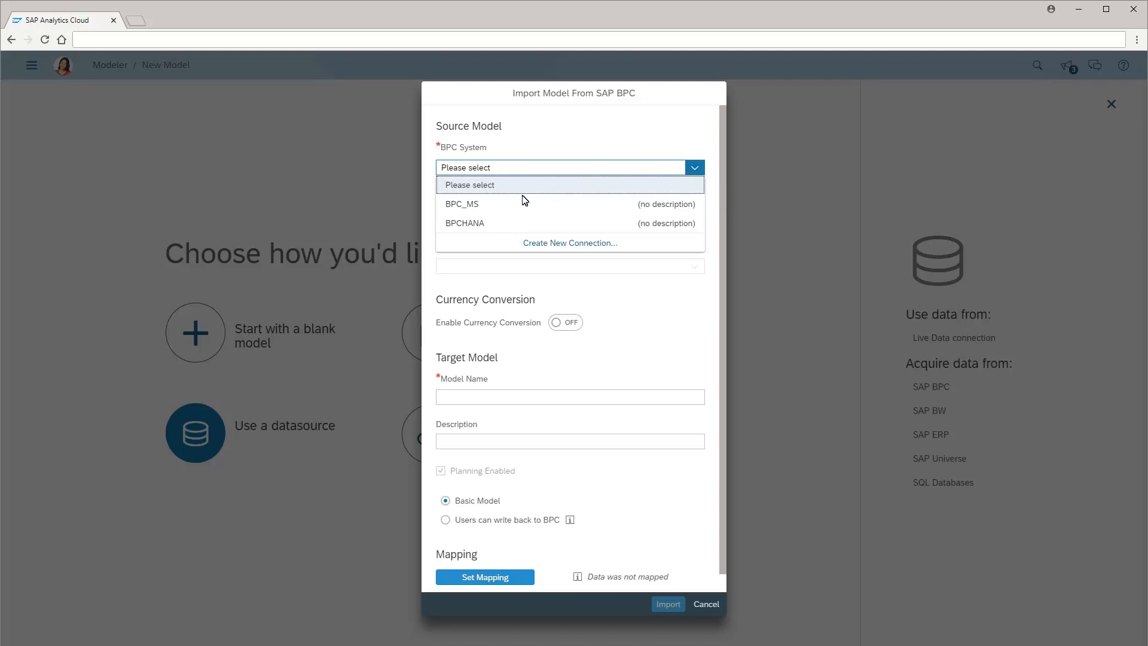
pyautogui.click(463, 209)
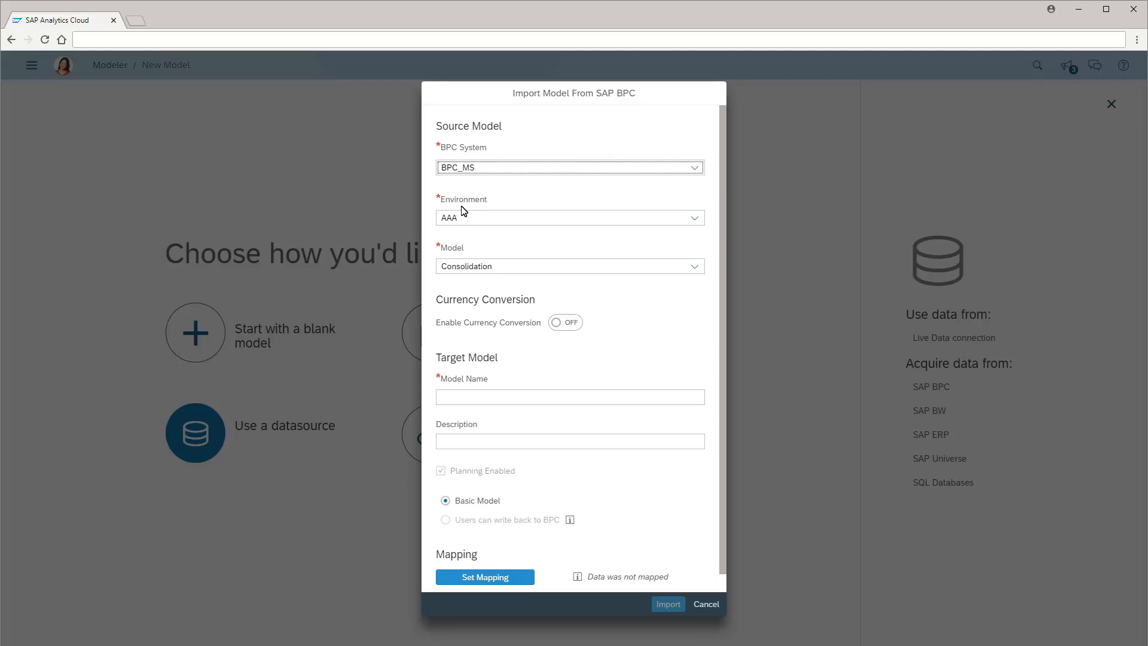
pyautogui.click(694, 219)
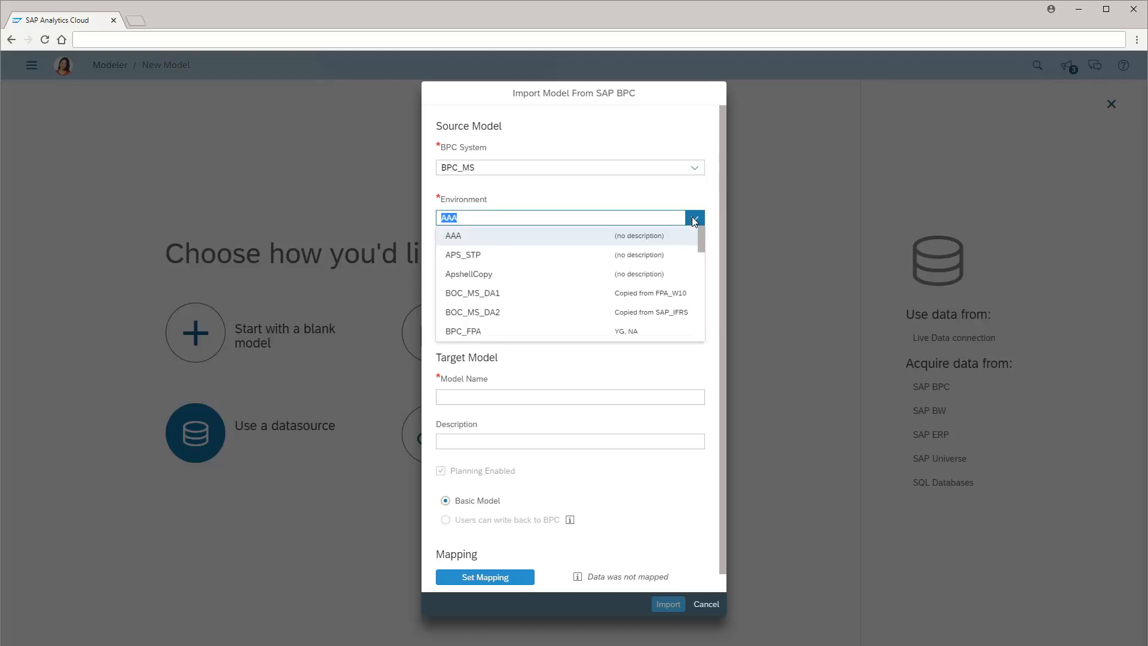
pyautogui.scroll(-5, 702, 317)
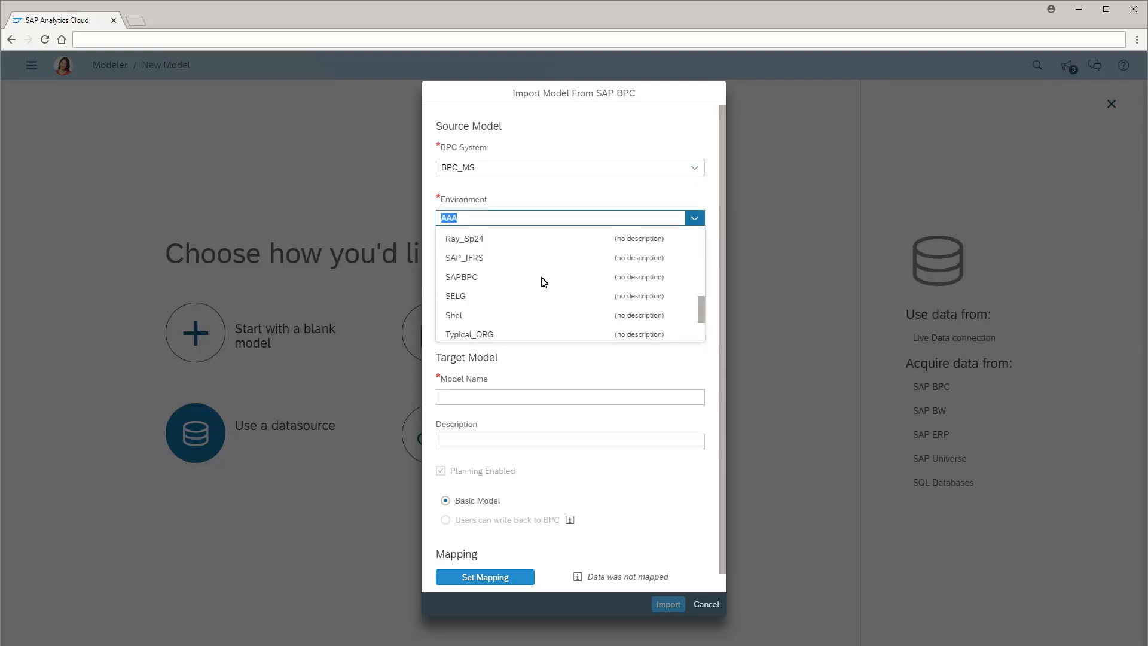
pyautogui.click(464, 258)
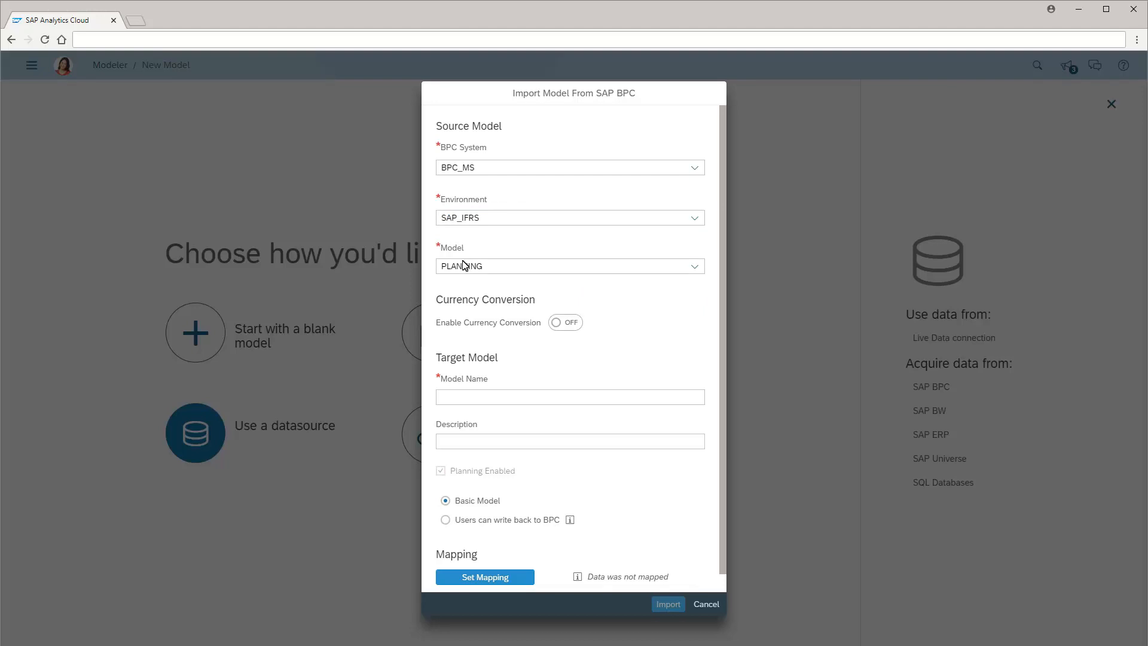
pyautogui.click(695, 268)
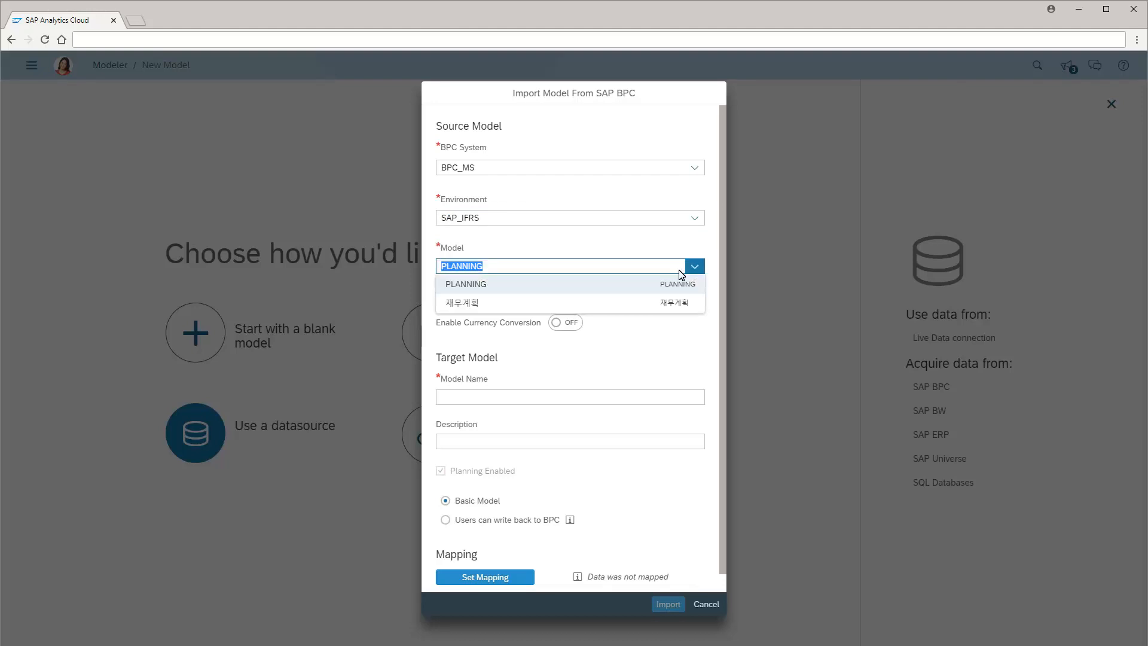
pyautogui.click(467, 284)
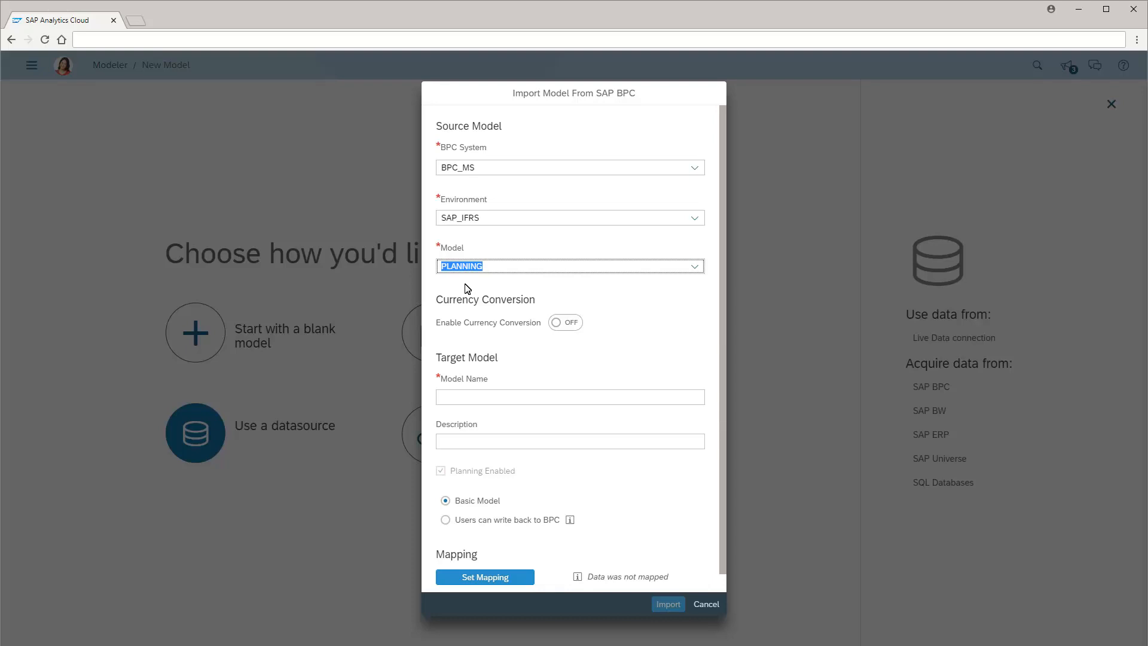
# Enable currency conversion and start adding a new currency conversion table from the current source
pyautogui.click(566, 325)
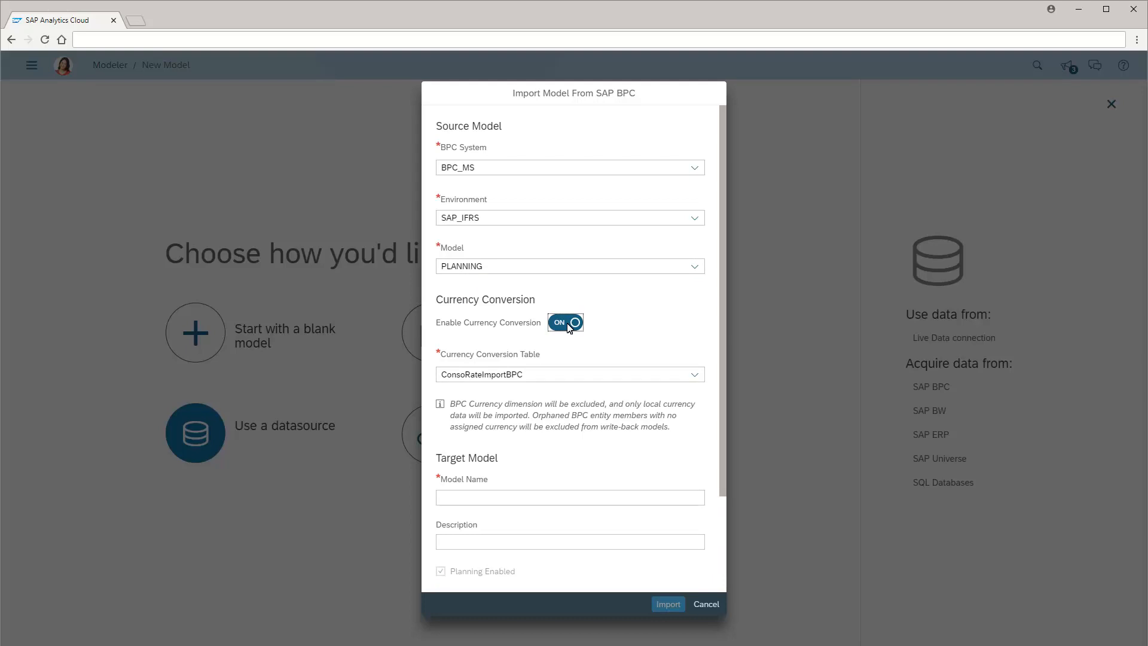
pyautogui.click(694, 375)
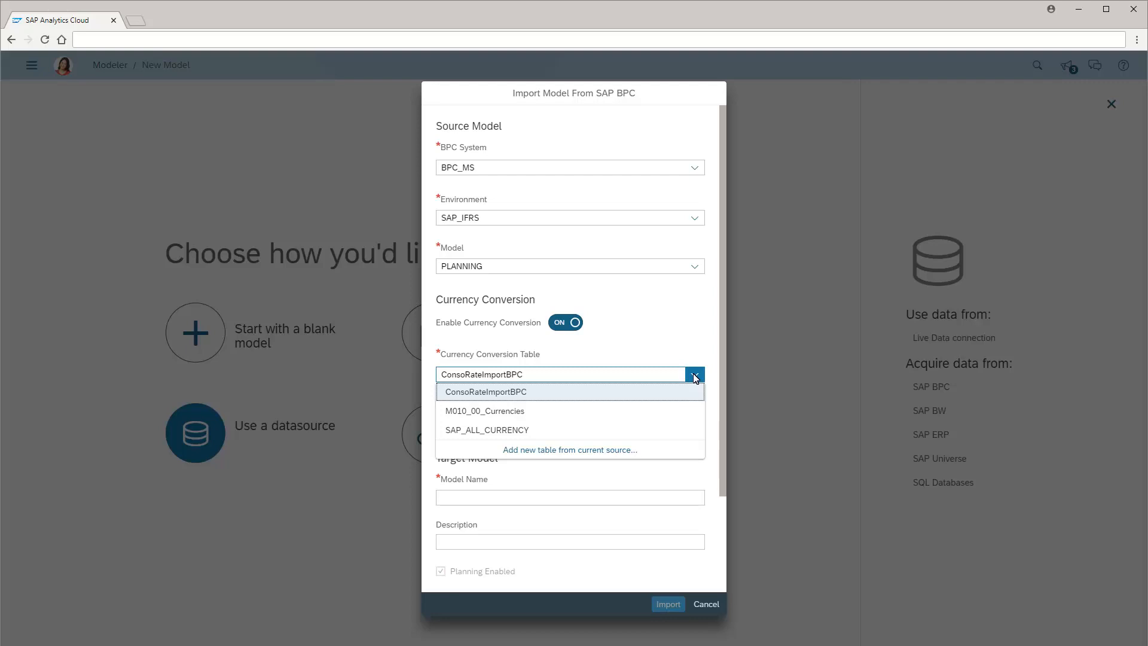
pyautogui.click(573, 452)
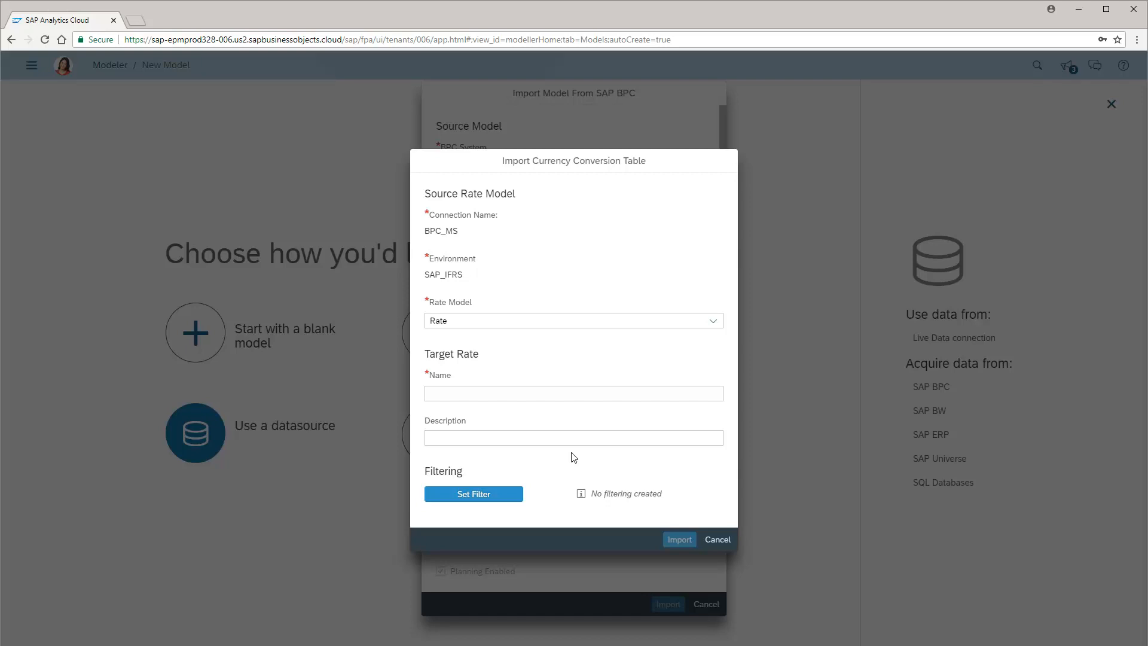
# Name the target rate BPC_MS_Rate and open its currency data filters
pyautogui.click(435, 398)
pyautogui.write('BPC_MS_Rate')
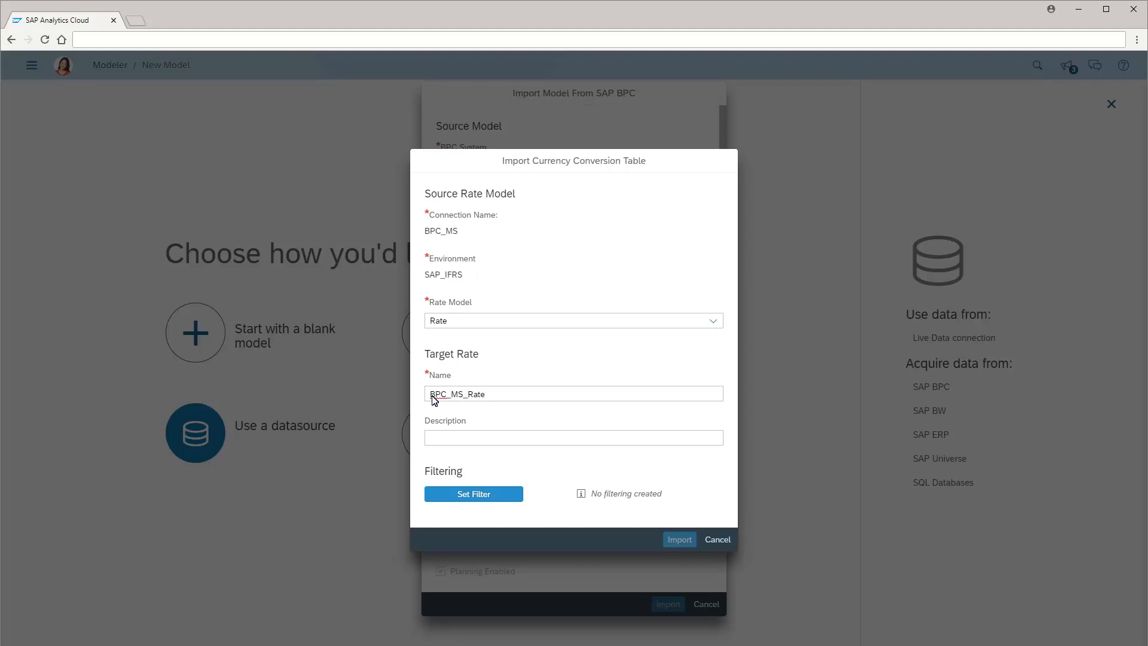
pyautogui.click(476, 495)
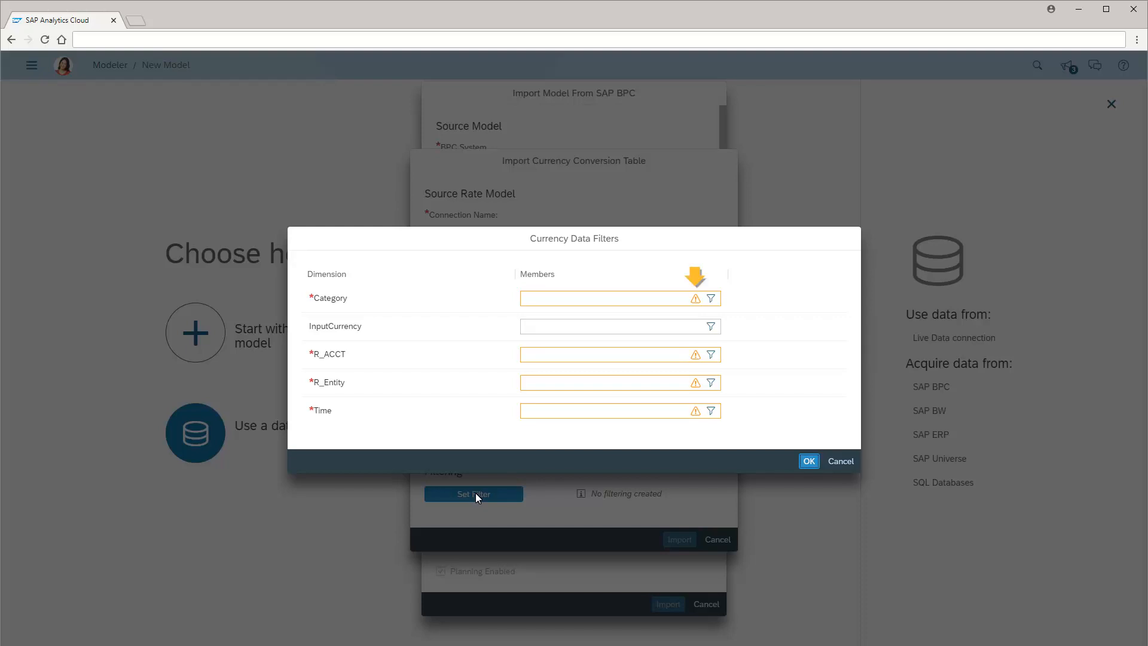
# Filter the Category dimension to ACTUAL and accept its mapping to the Actuals version
pyautogui.click(712, 298)
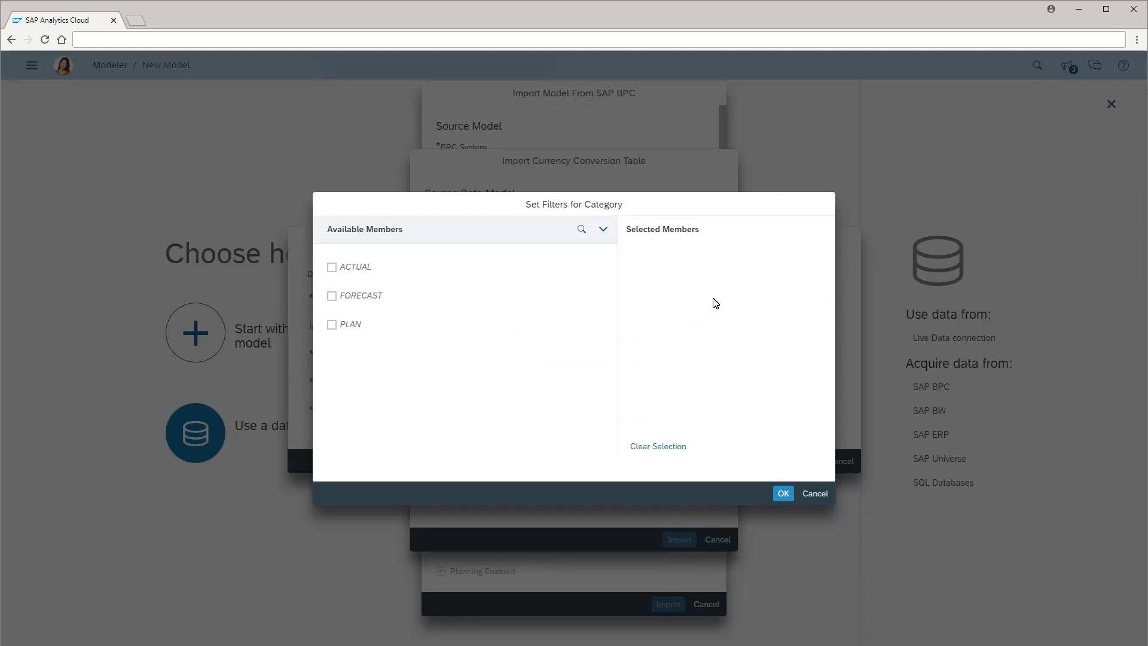
pyautogui.click(332, 267)
pyautogui.click(784, 494)
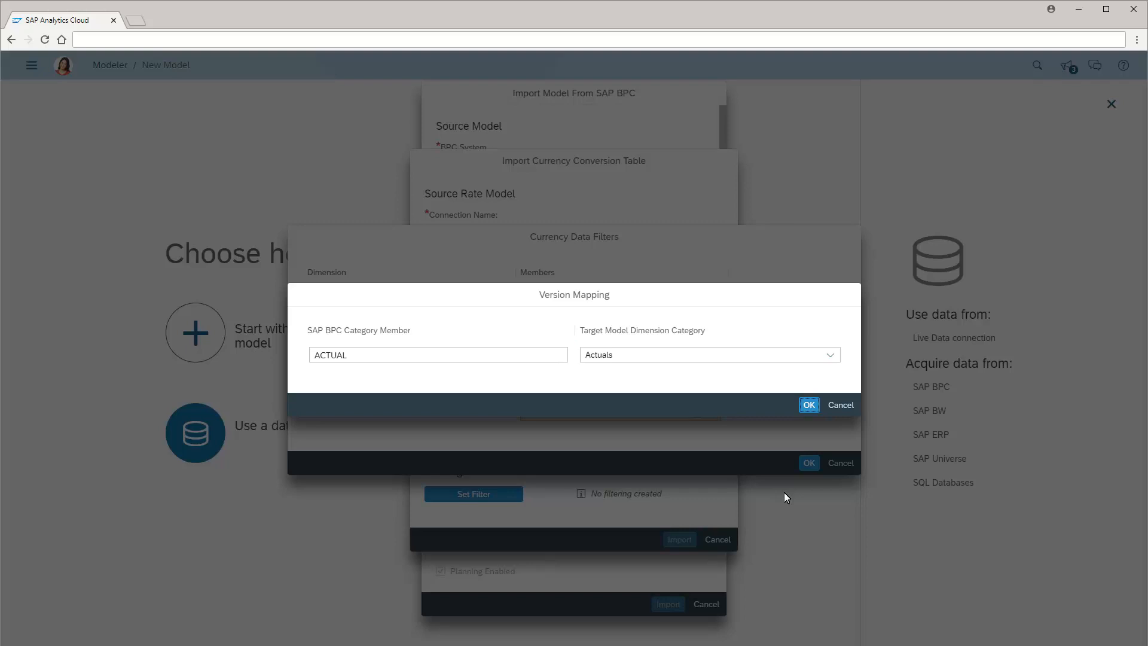
pyautogui.click(809, 405)
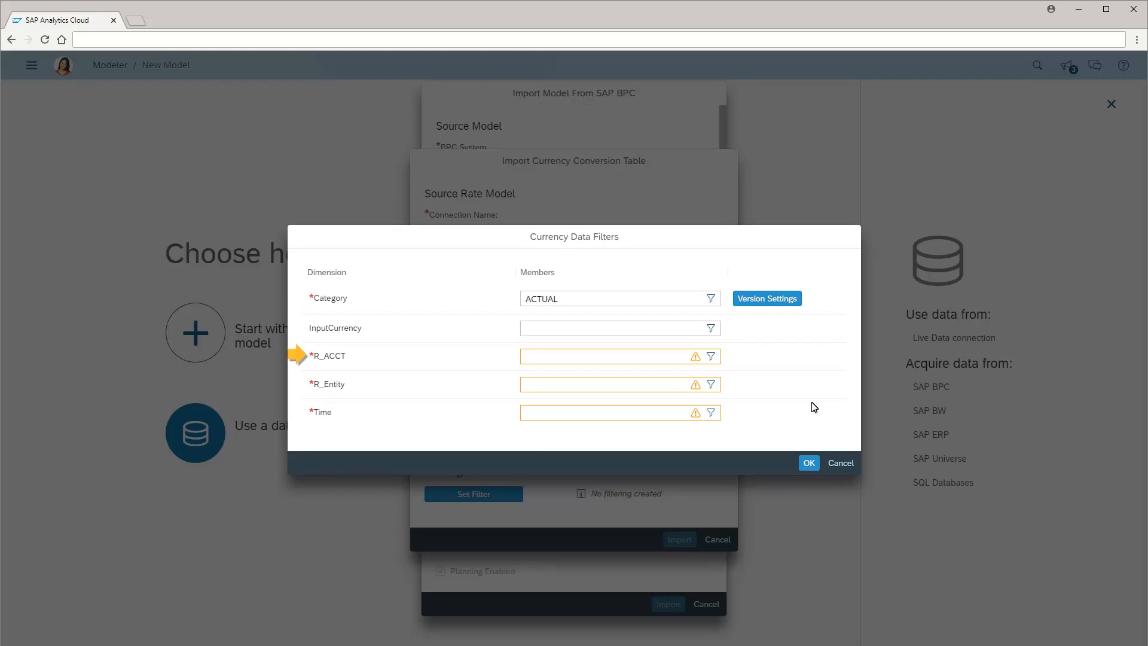
# Filter R_ACCT to Average Rate and End of Month Rate, mapping END to the Closing rate type
pyautogui.click(711, 357)
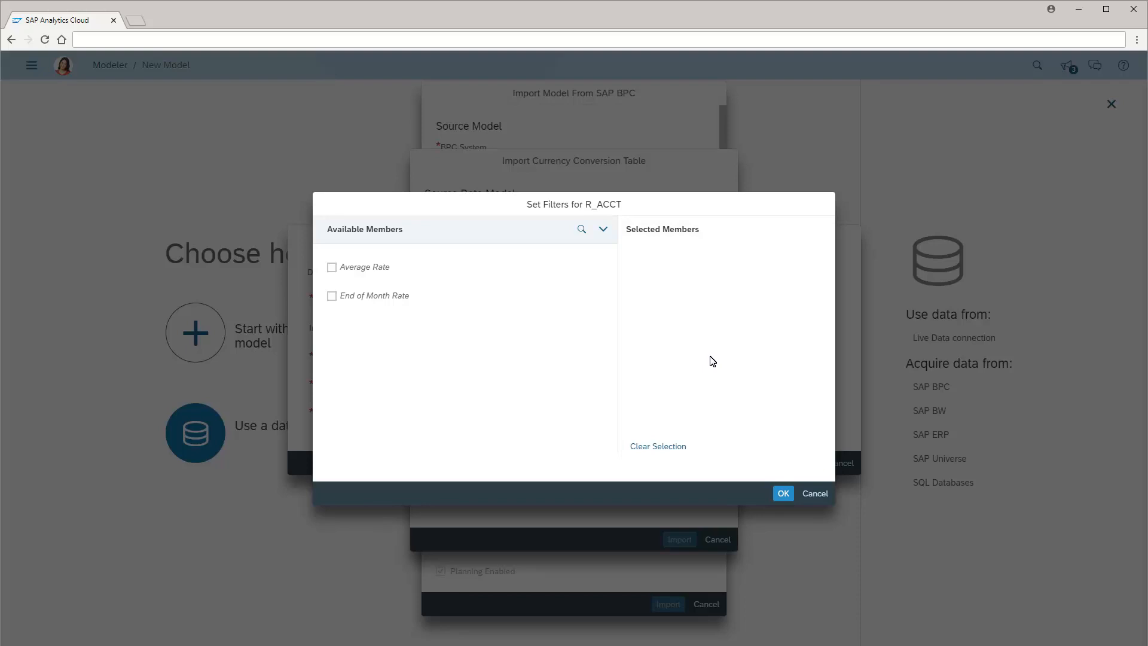
pyautogui.click(332, 269)
pyautogui.click(331, 296)
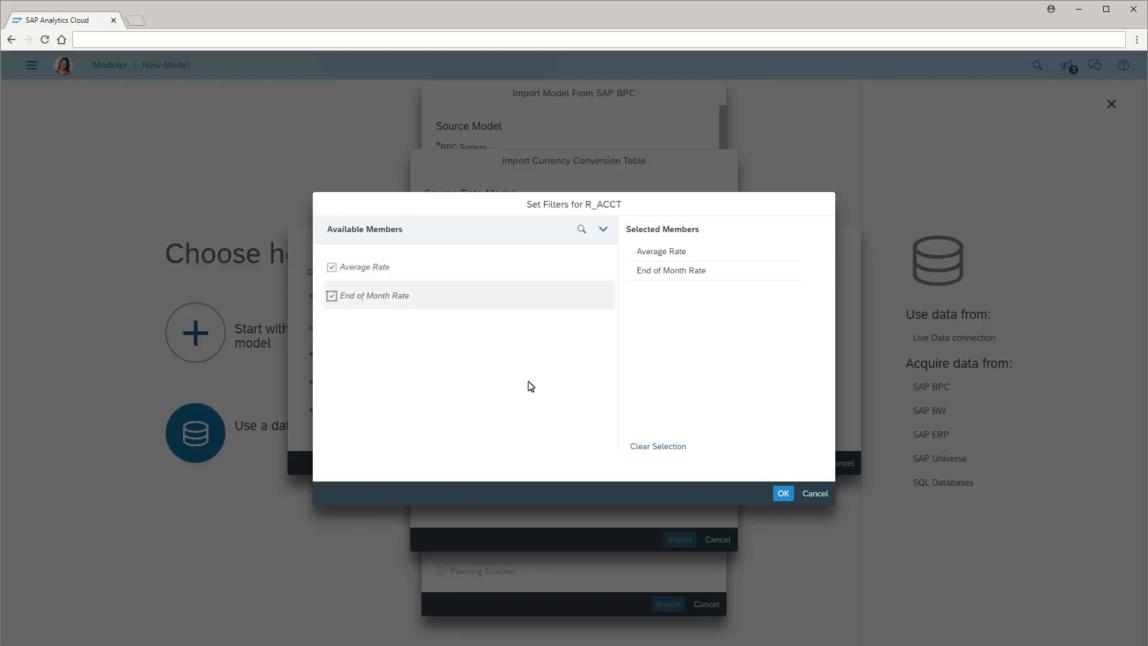
pyautogui.click(785, 493)
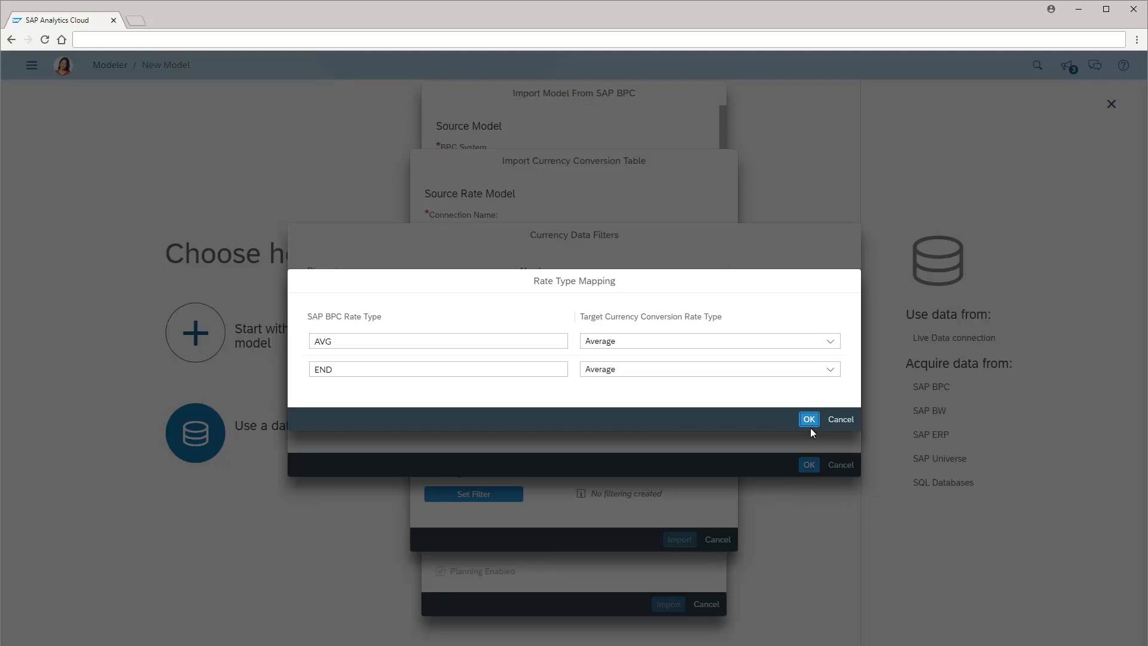
pyautogui.click(831, 370)
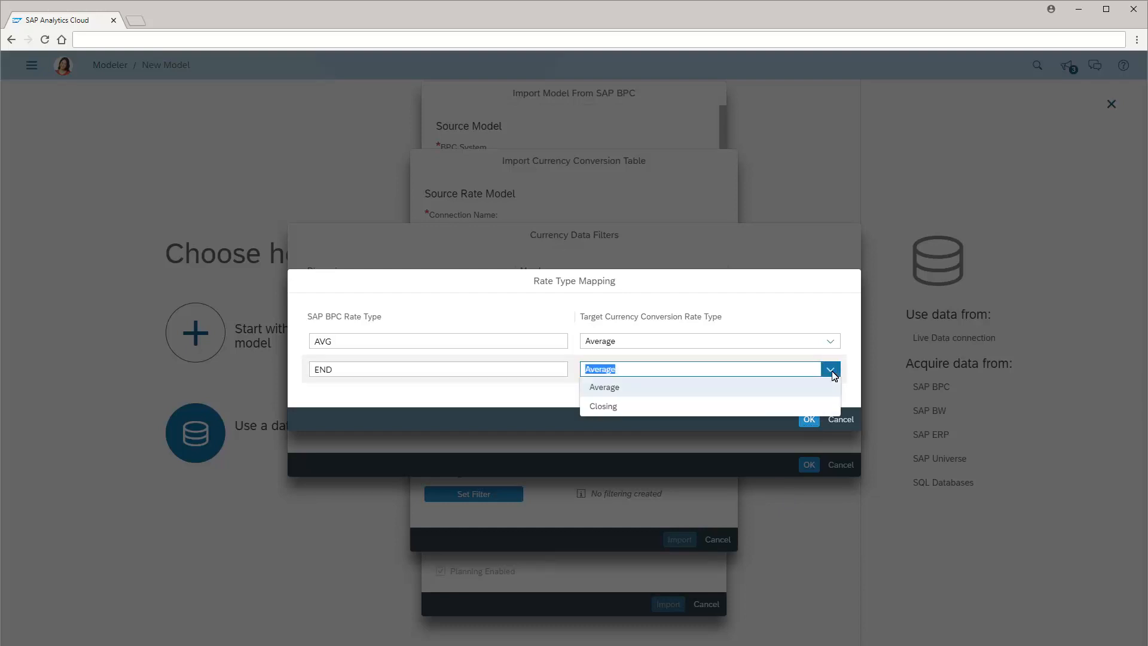
pyautogui.click(606, 406)
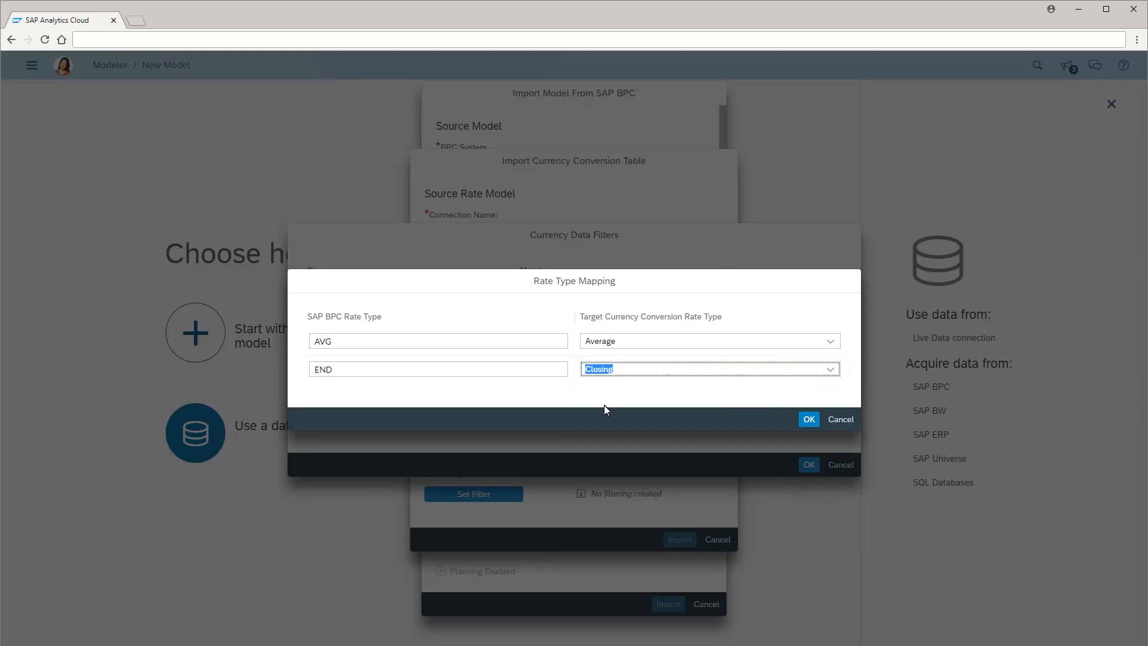
# Confirm the rate type mapping and filter R_Entity to Global Entity
pyautogui.click(809, 419)
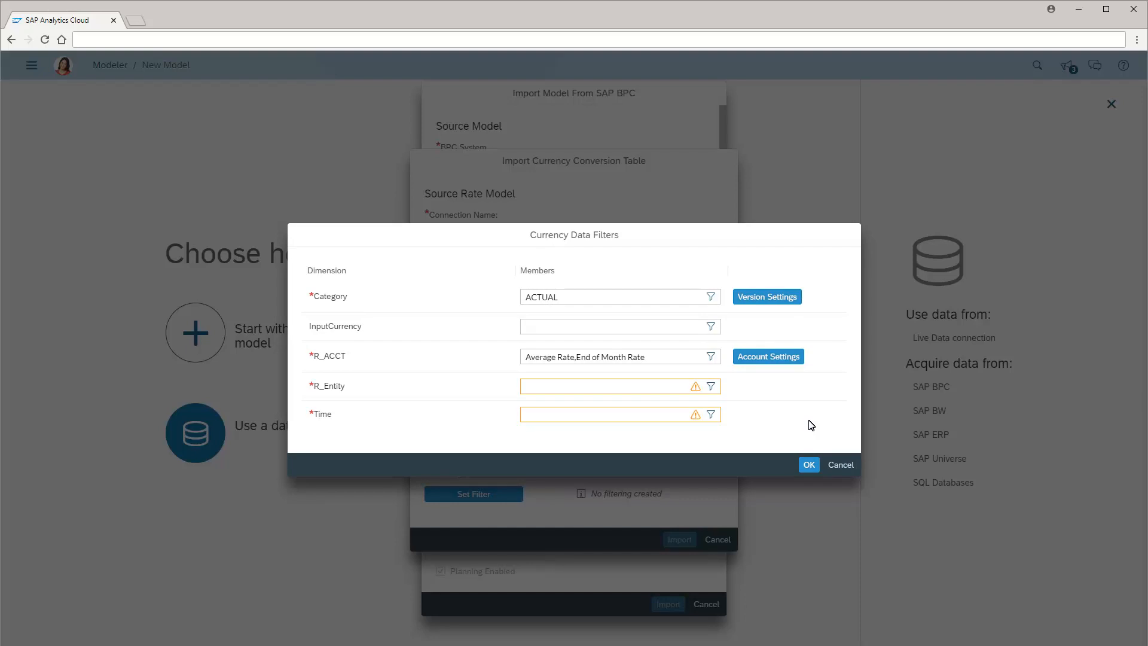
pyautogui.click(711, 386)
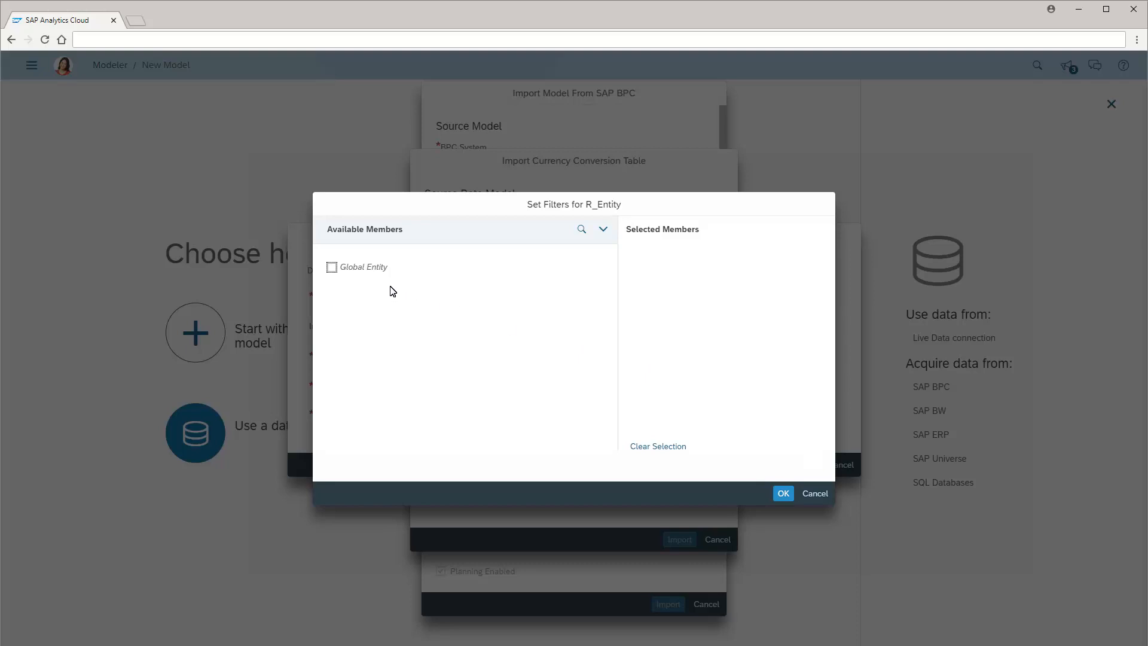
pyautogui.click(331, 267)
pyautogui.click(783, 492)
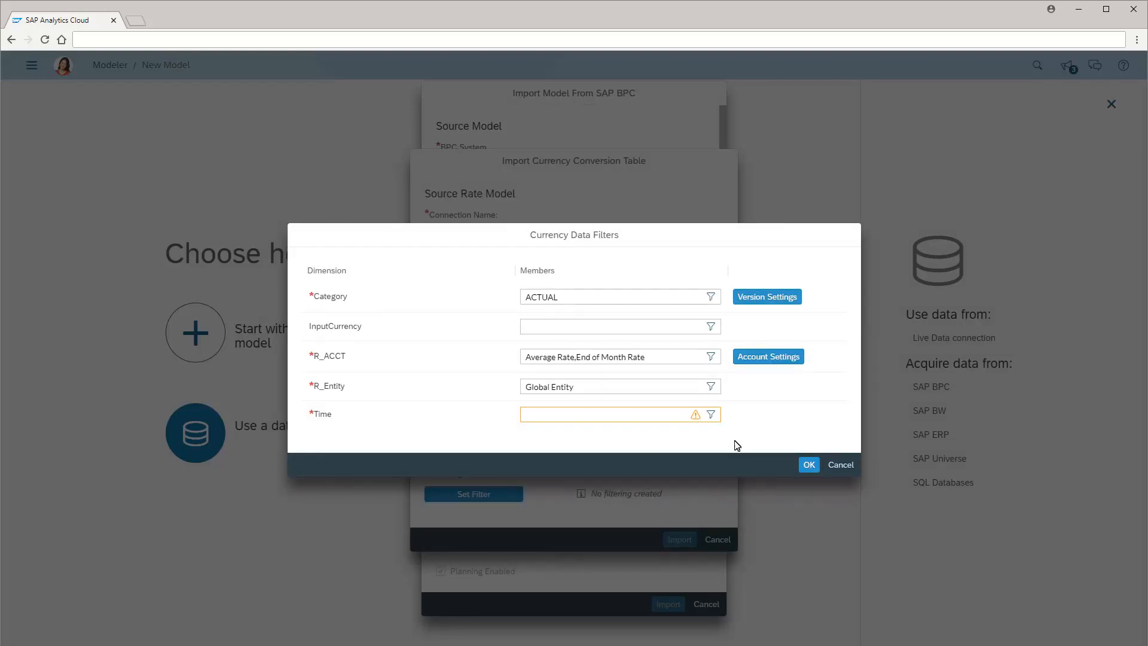
# Filter Time to all year totals, confirm the currency data filters, and import the BPC_MS_Rate conversion table
pyautogui.click(711, 414)
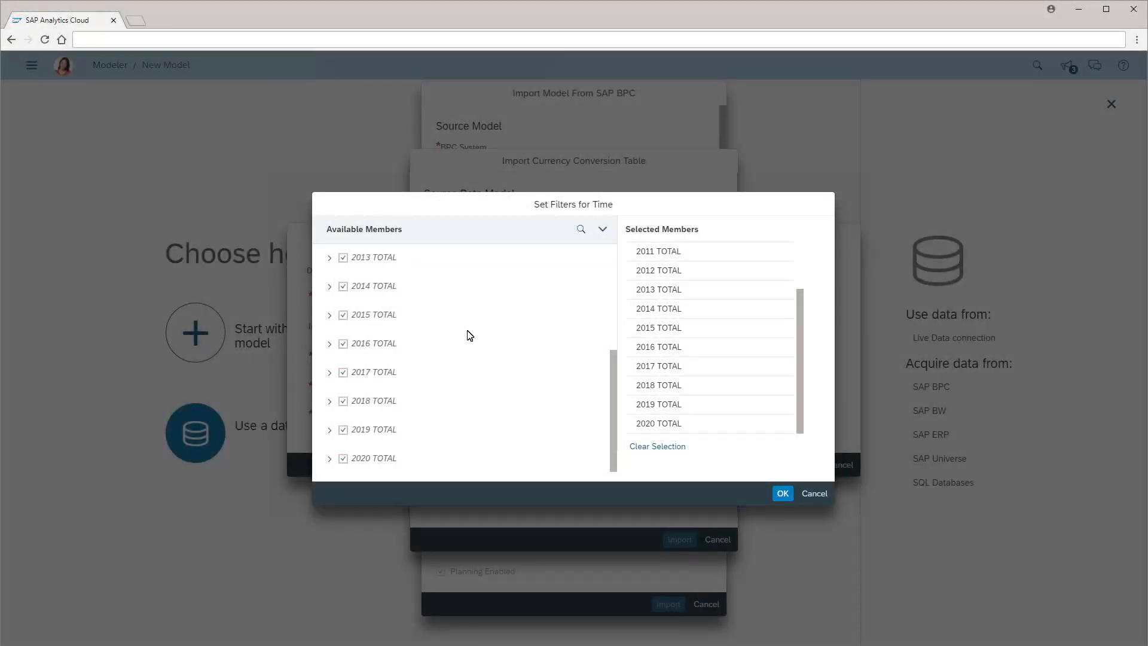
pyautogui.click(782, 494)
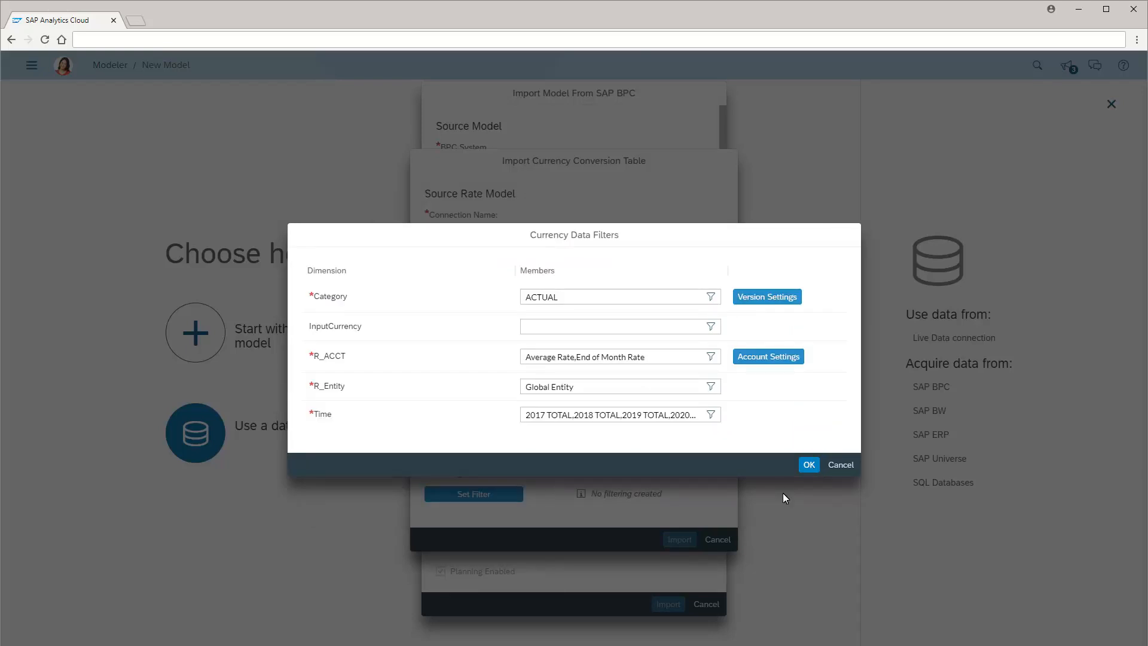
pyautogui.click(809, 465)
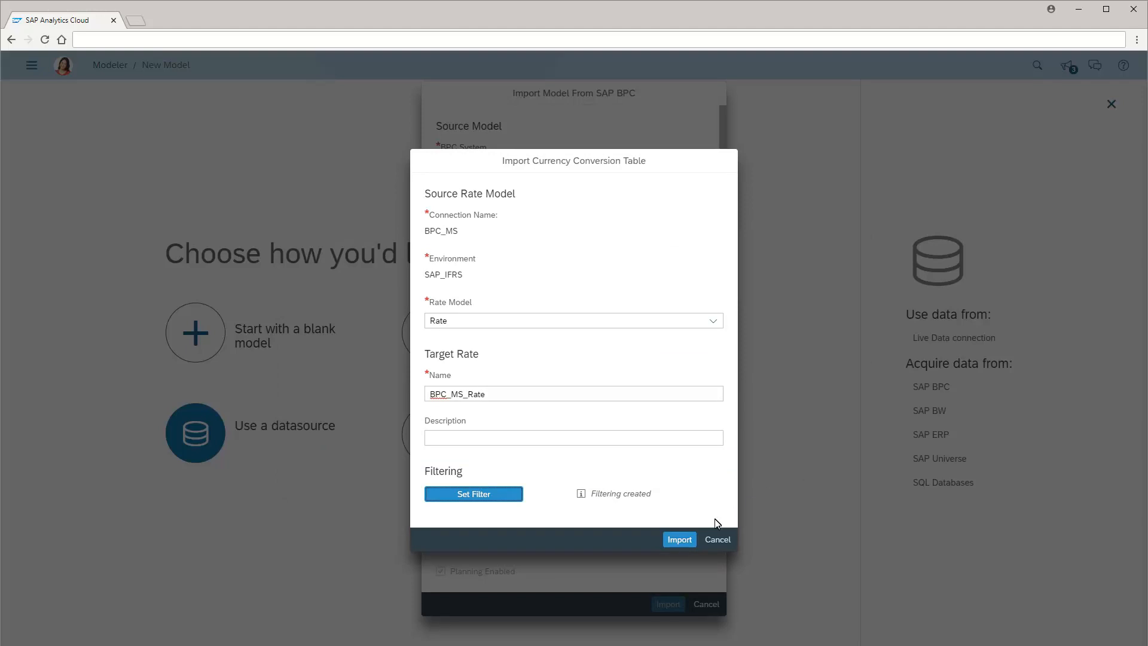
pyautogui.click(679, 540)
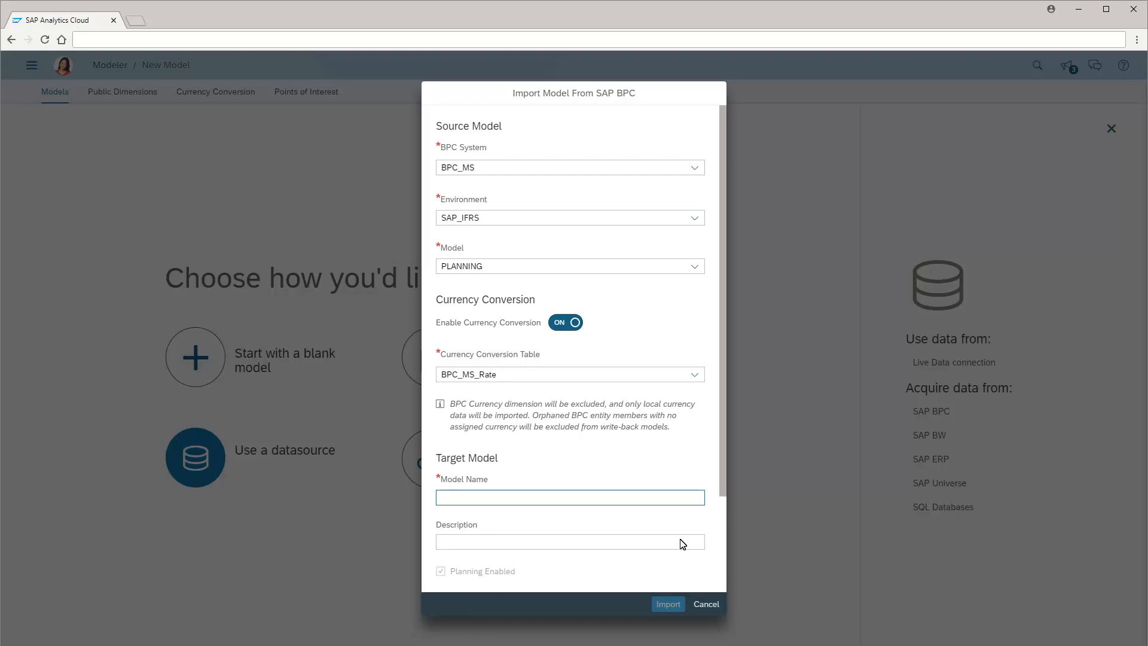
# Name the target model BPC_Model and choose to let users write back to BPC
pyautogui.write('BPC_Model')
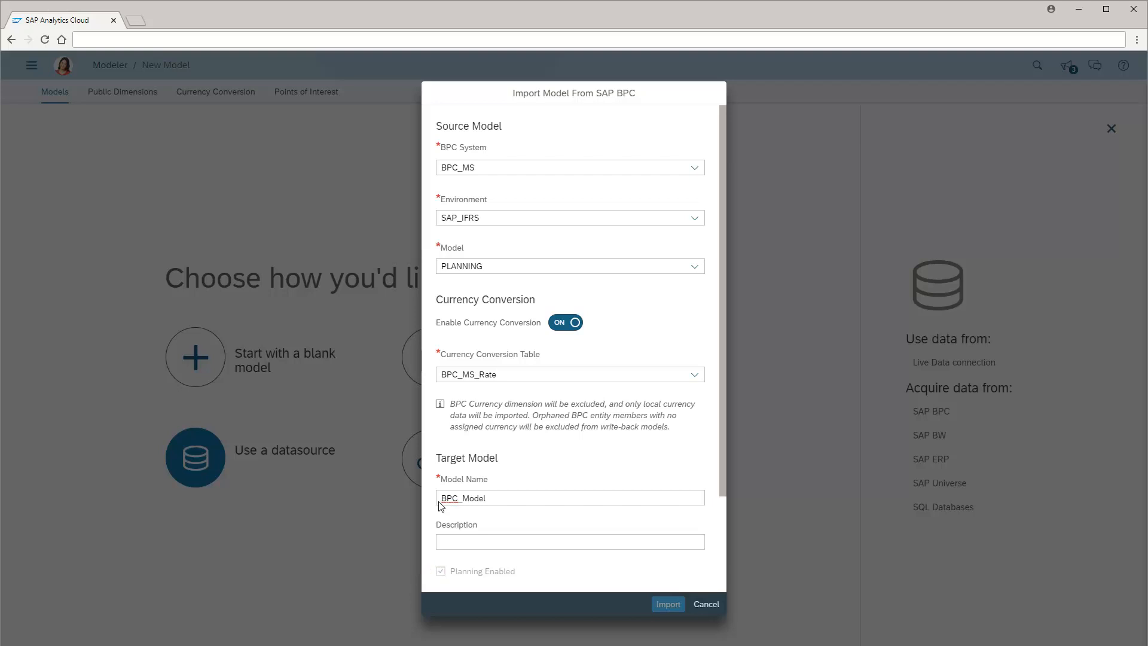
pyautogui.scroll(-2, 721, 560)
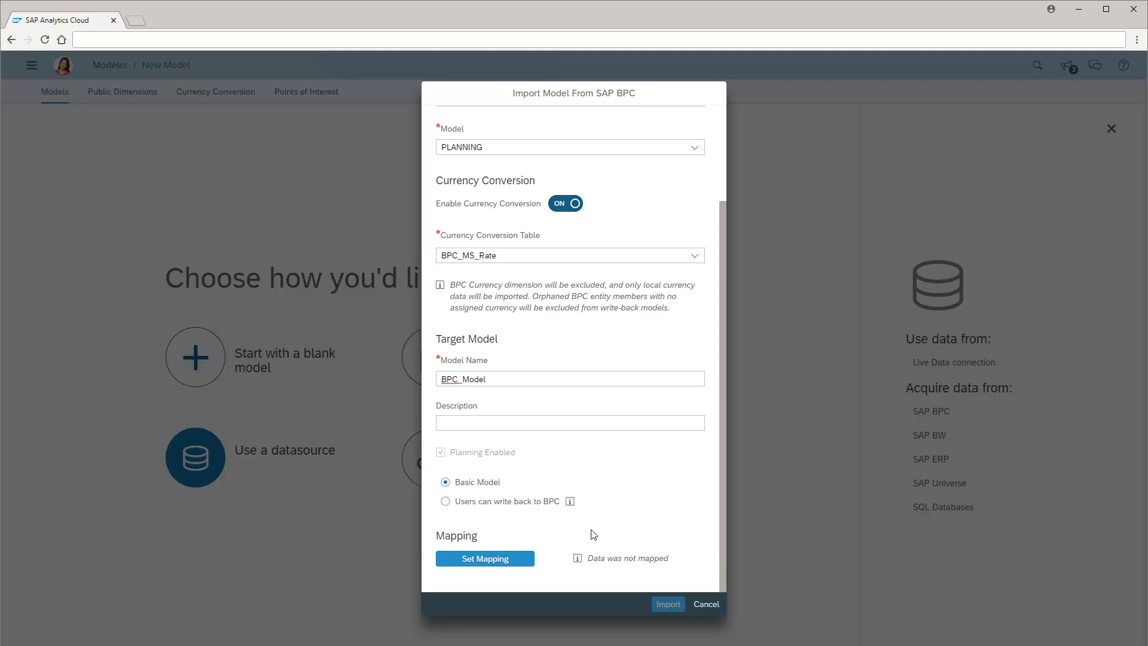
pyautogui.click(446, 501)
# In the model mapping, filter Category to ACTUAL and accept its mapping to the Actuals version
pyautogui.click(489, 559)
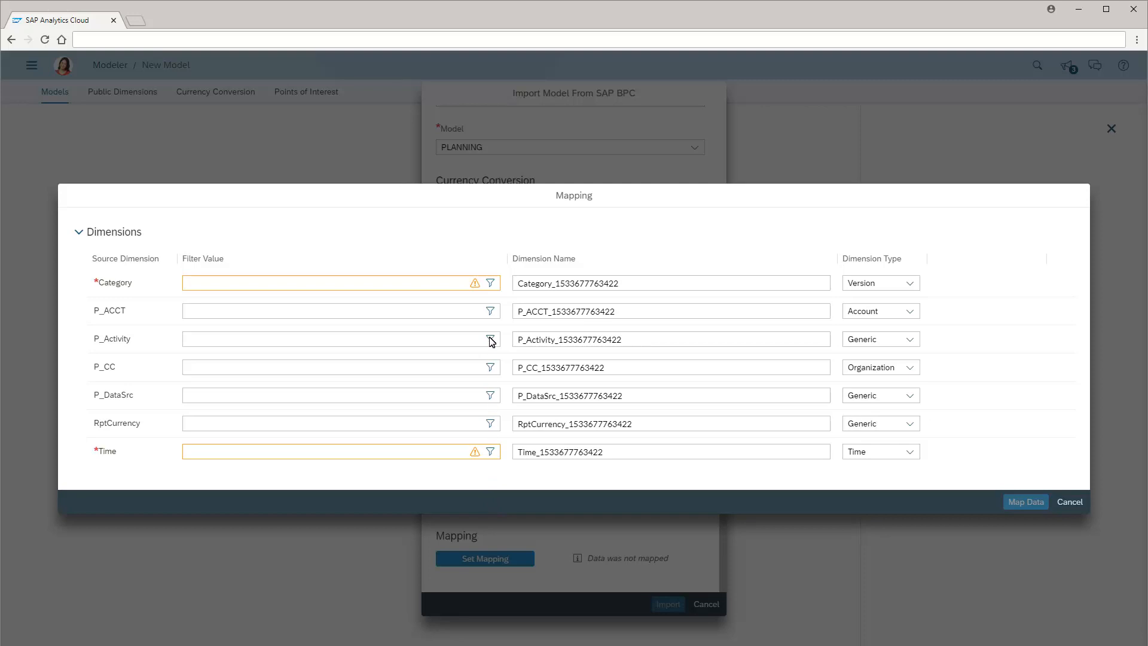
pyautogui.click(491, 283)
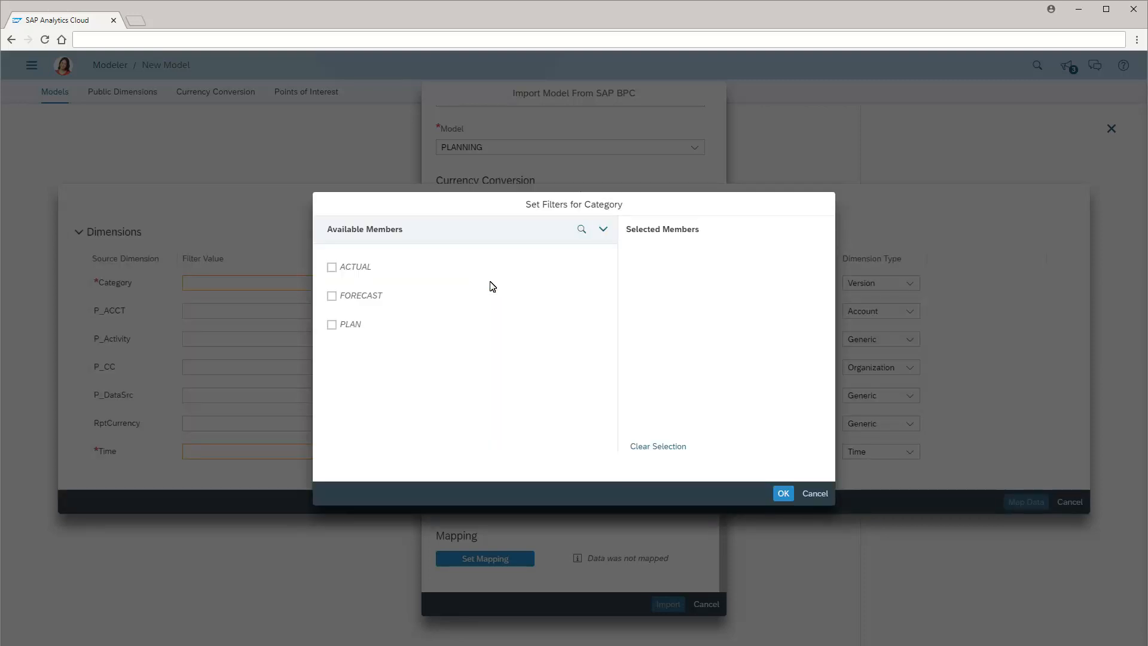
pyautogui.click(332, 268)
pyautogui.click(783, 493)
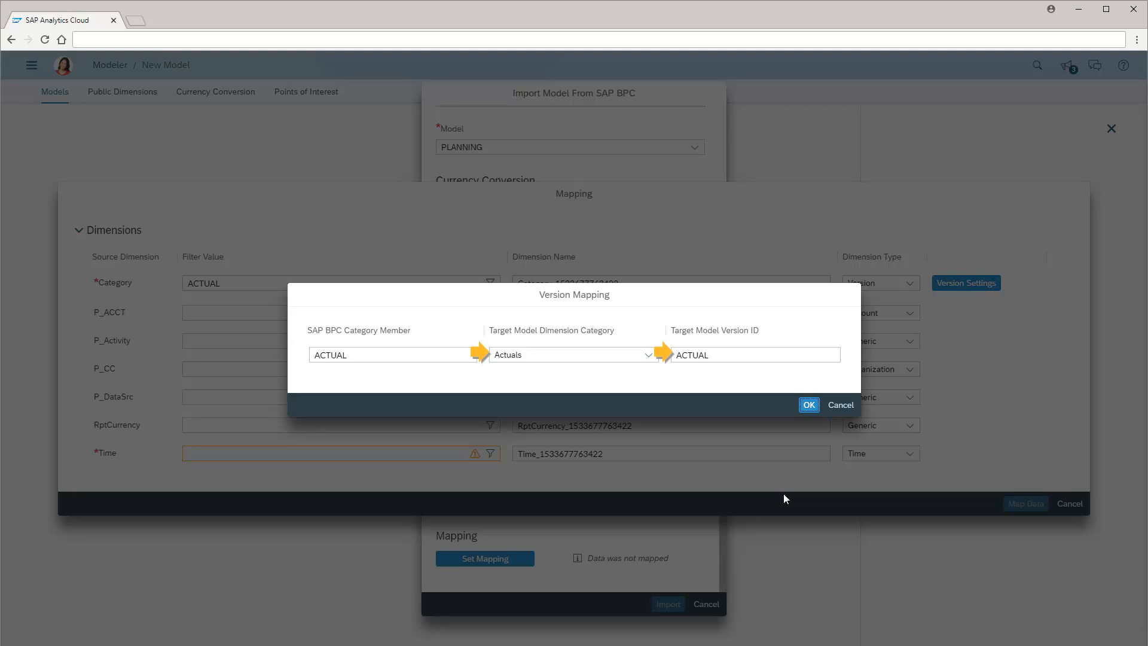
pyautogui.click(809, 405)
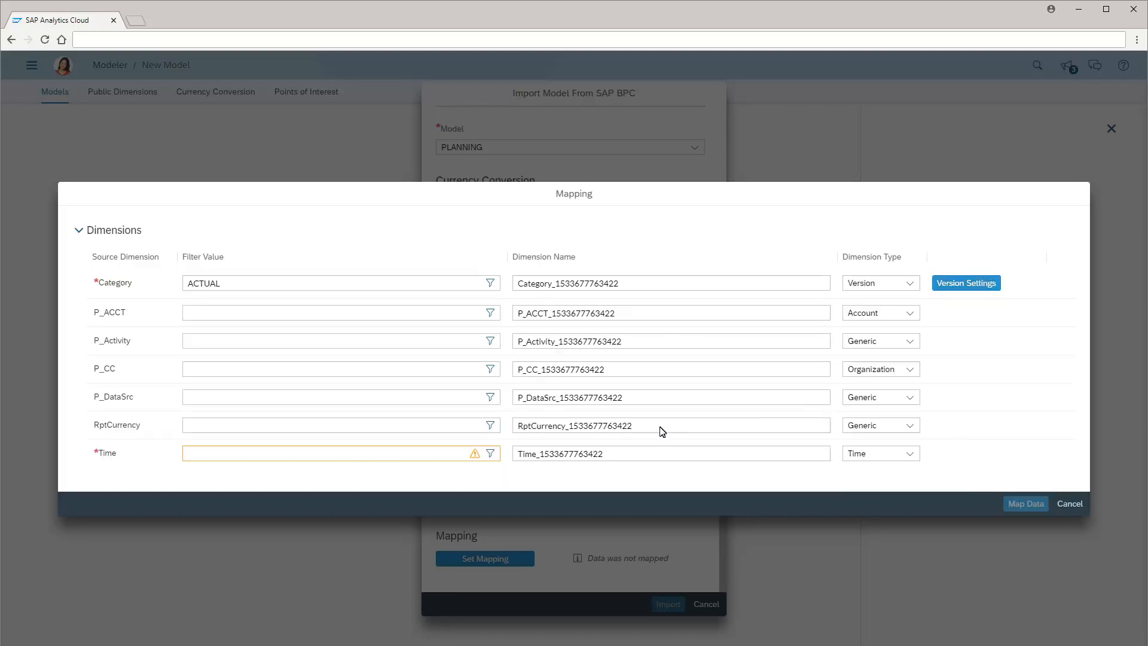
# Filter the Time dimension of the model mapping to all members
pyautogui.click(490, 455)
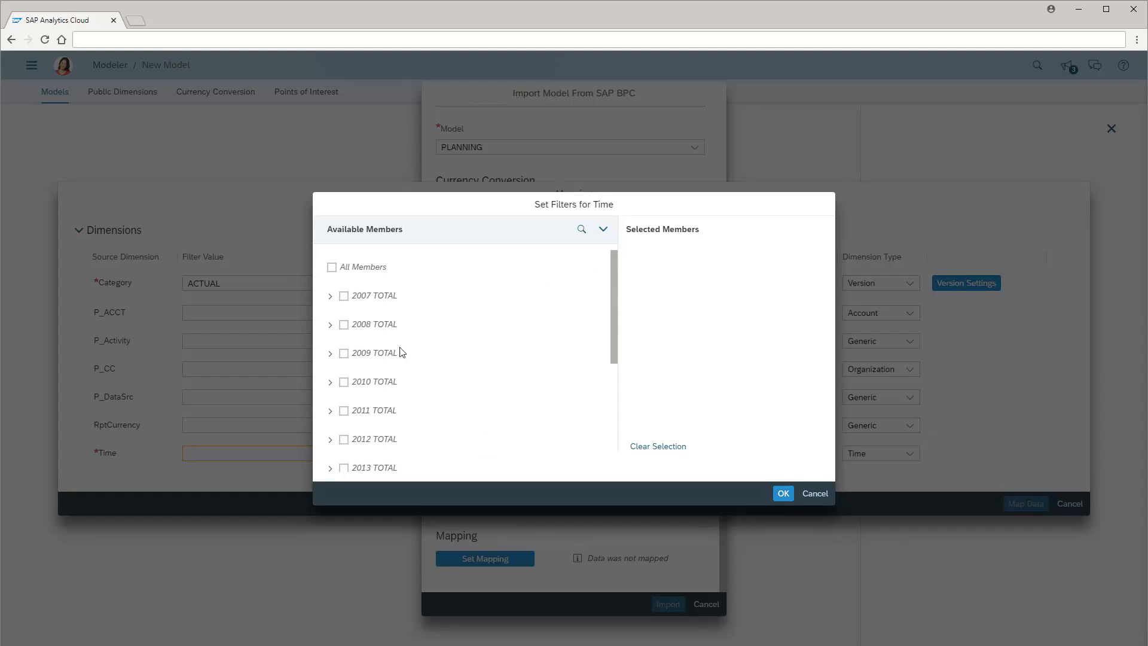
pyautogui.click(333, 270)
pyautogui.click(783, 493)
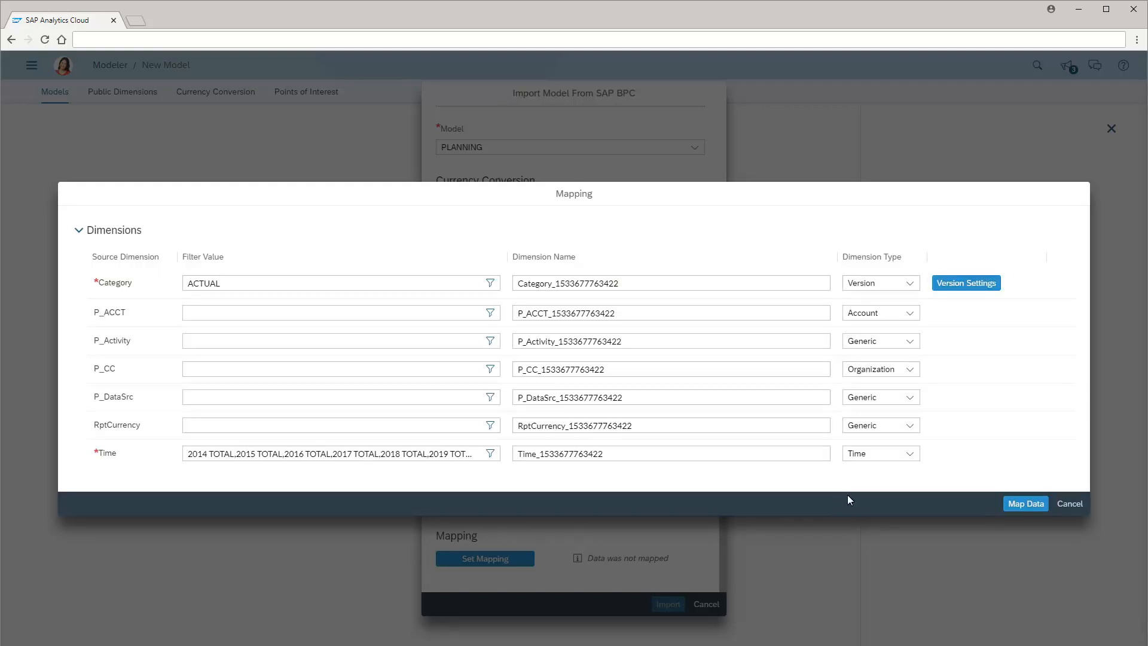
# Apply the dimension mapping and start importing the model
pyautogui.click(1025, 505)
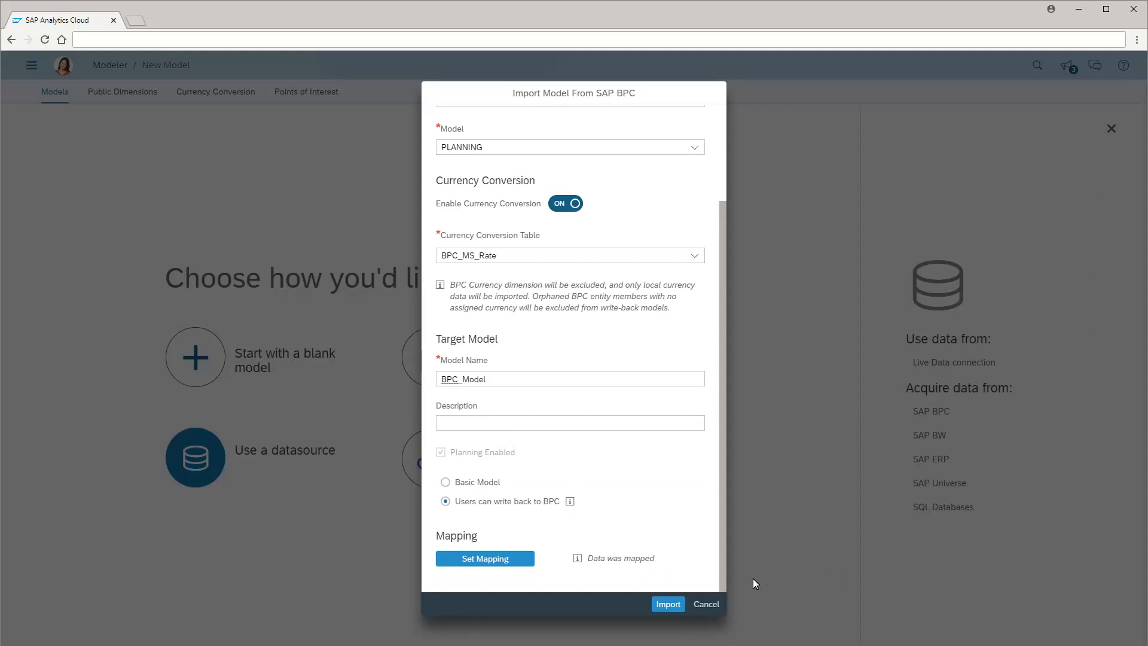
pyautogui.click(669, 604)
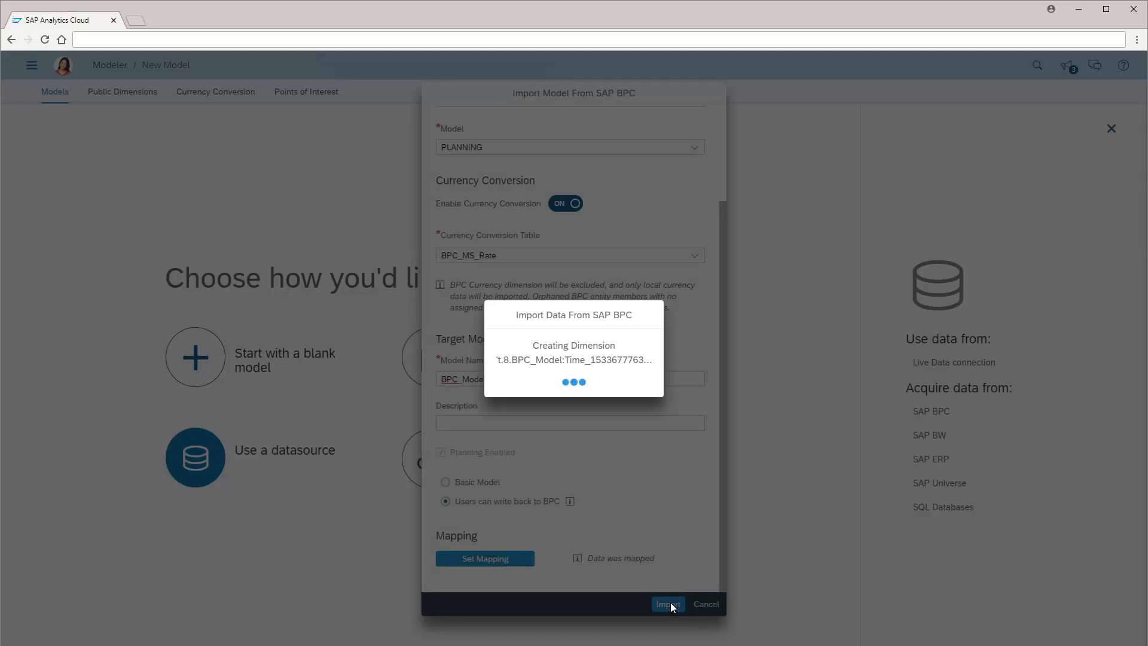